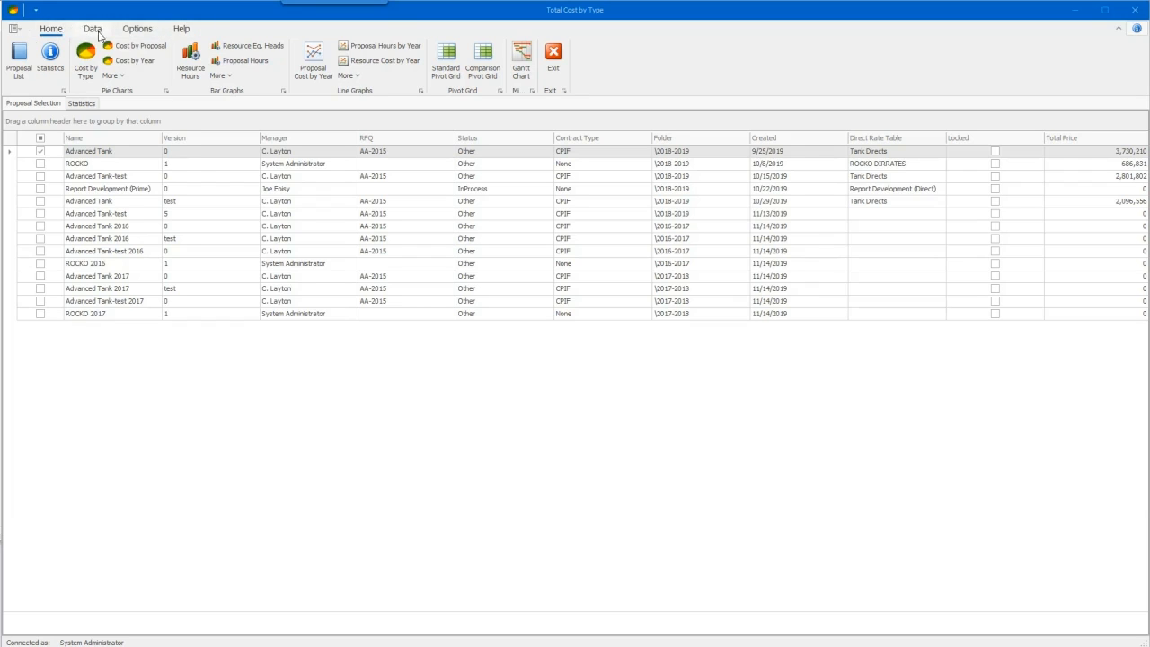
Look through the data, options and help commands, and compare the Statistics page with the proposal selection list
left_click(92, 28)
left_click(136, 29)
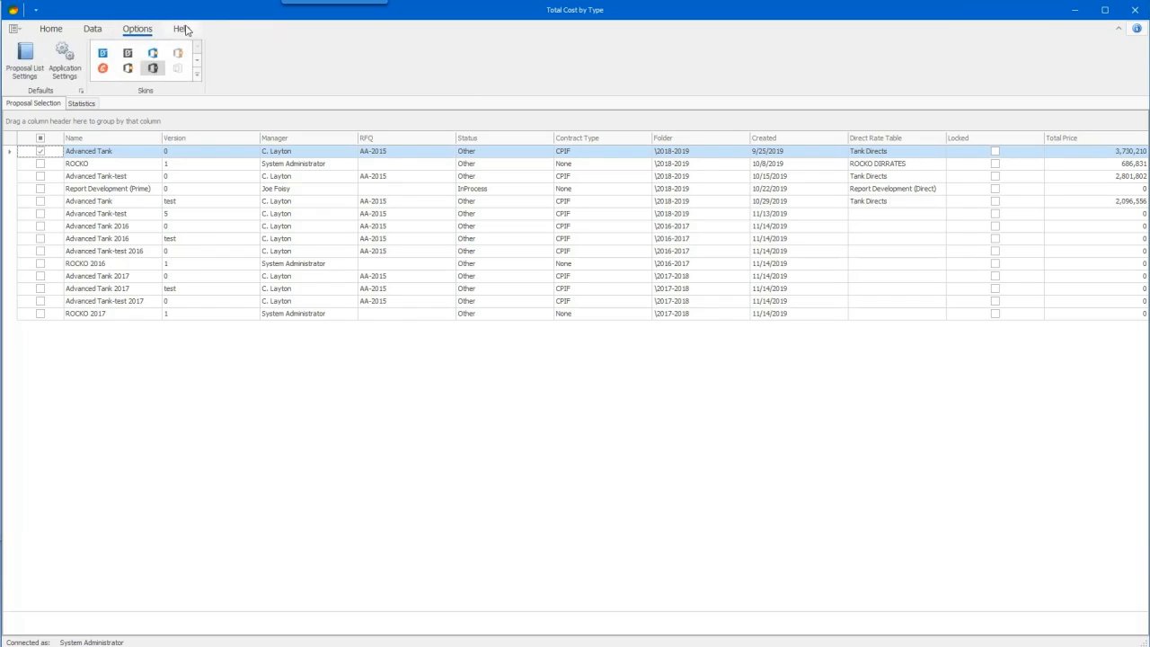
left_click(182, 29)
left_click(59, 30)
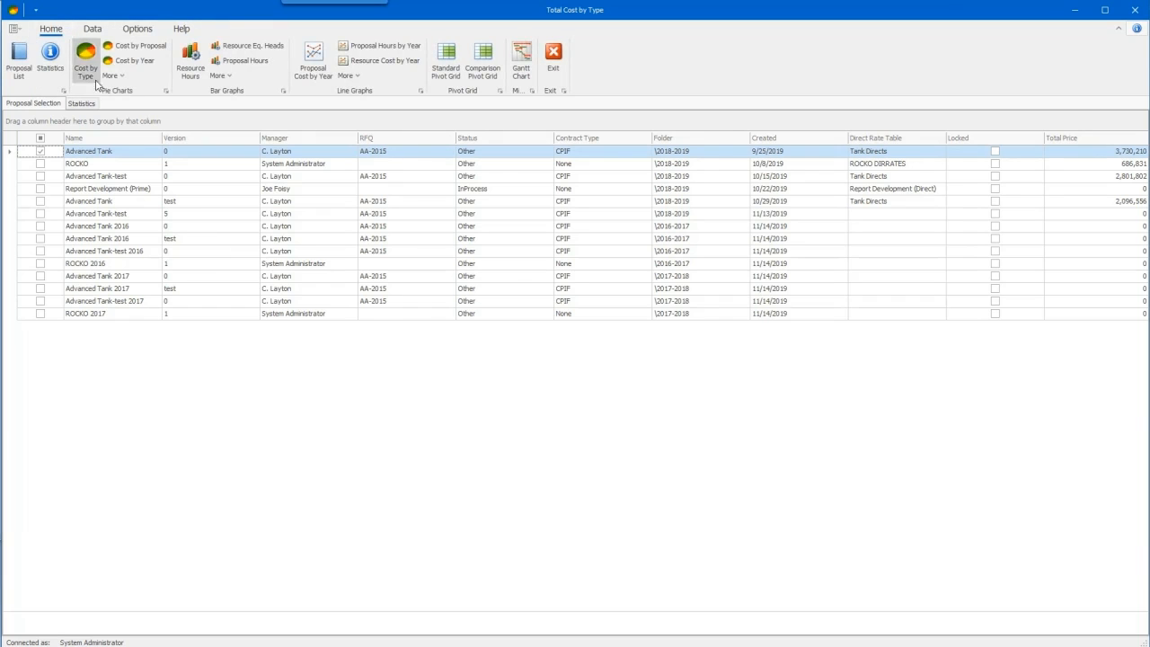
left_click(81, 106)
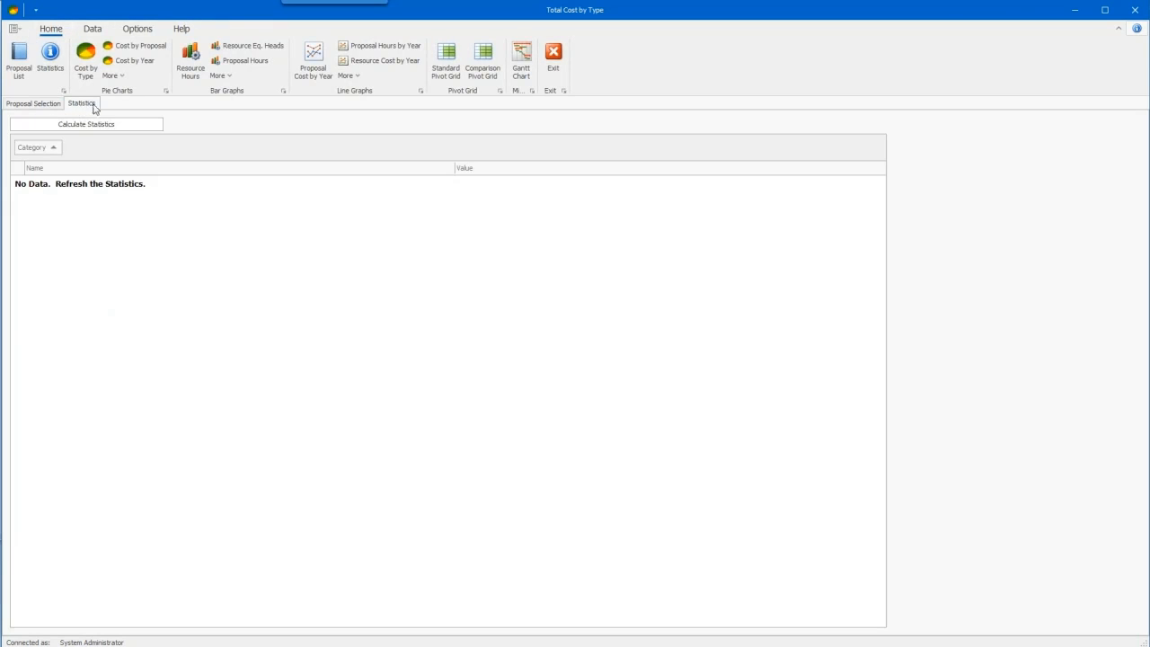
left_click(50, 104)
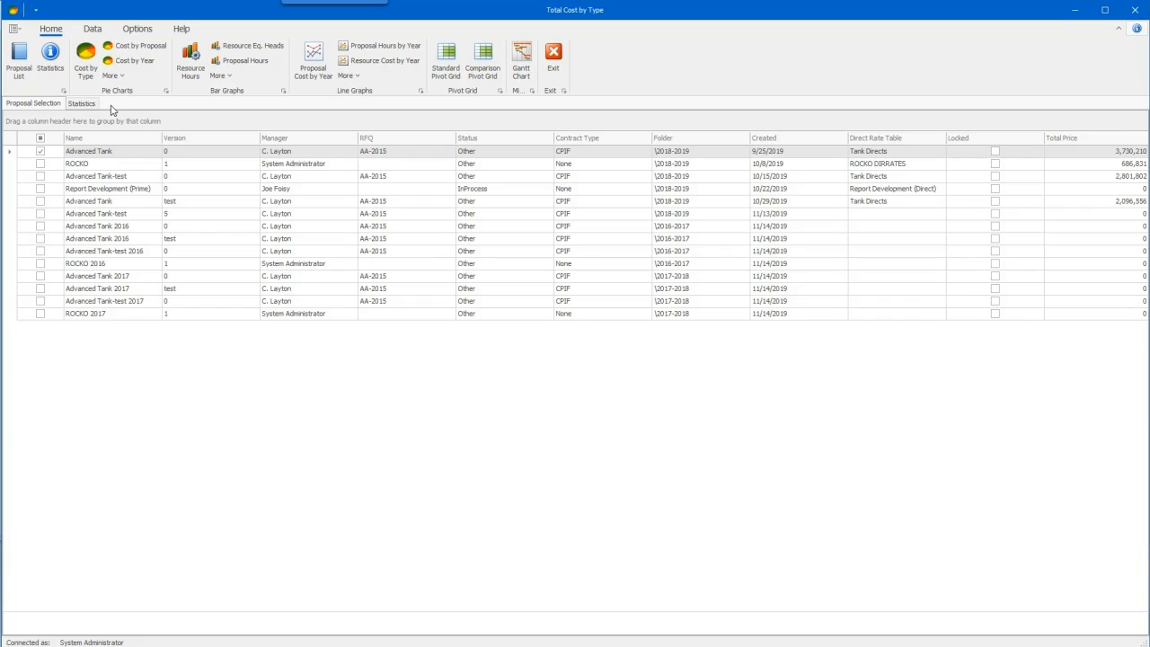
left_click(90, 106)
left_click(54, 105)
Filter the proposal list to the \2016-2017 folder and view the filter choices for Status and Manager
left_click(746, 139)
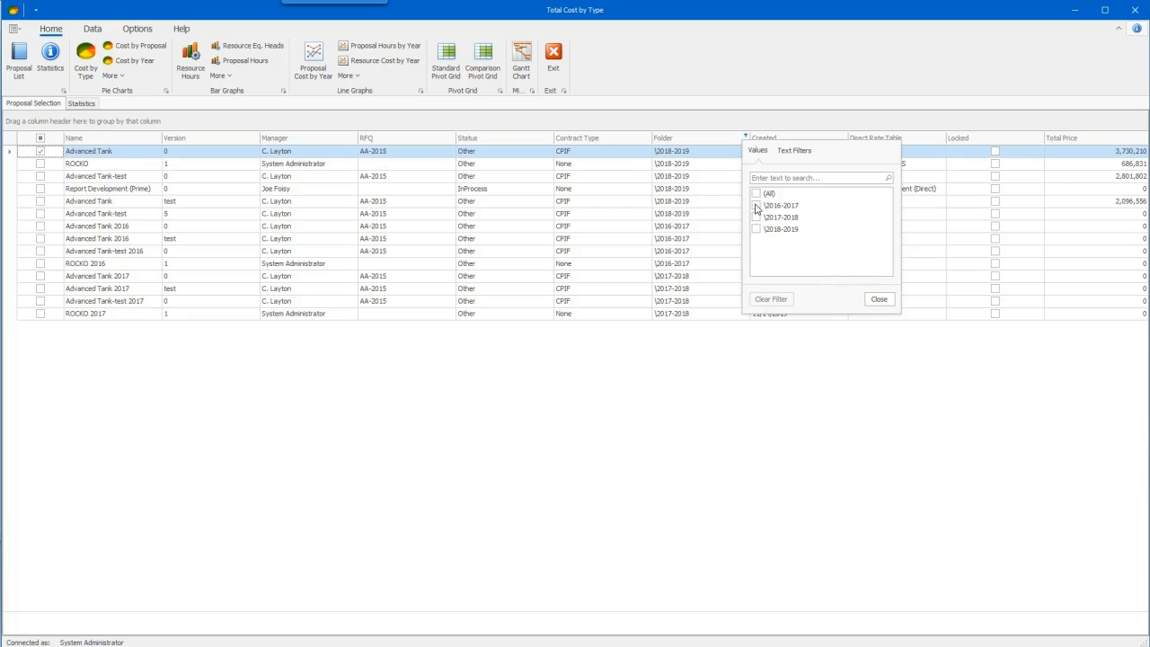
left_click(879, 299)
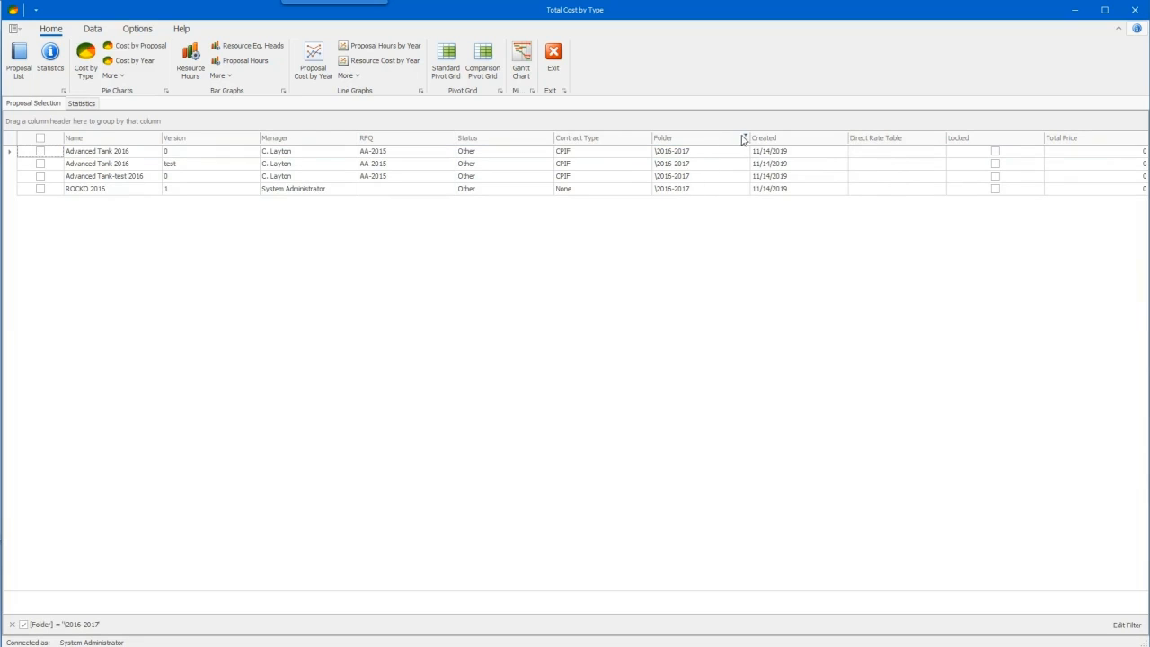
left_click(551, 140)
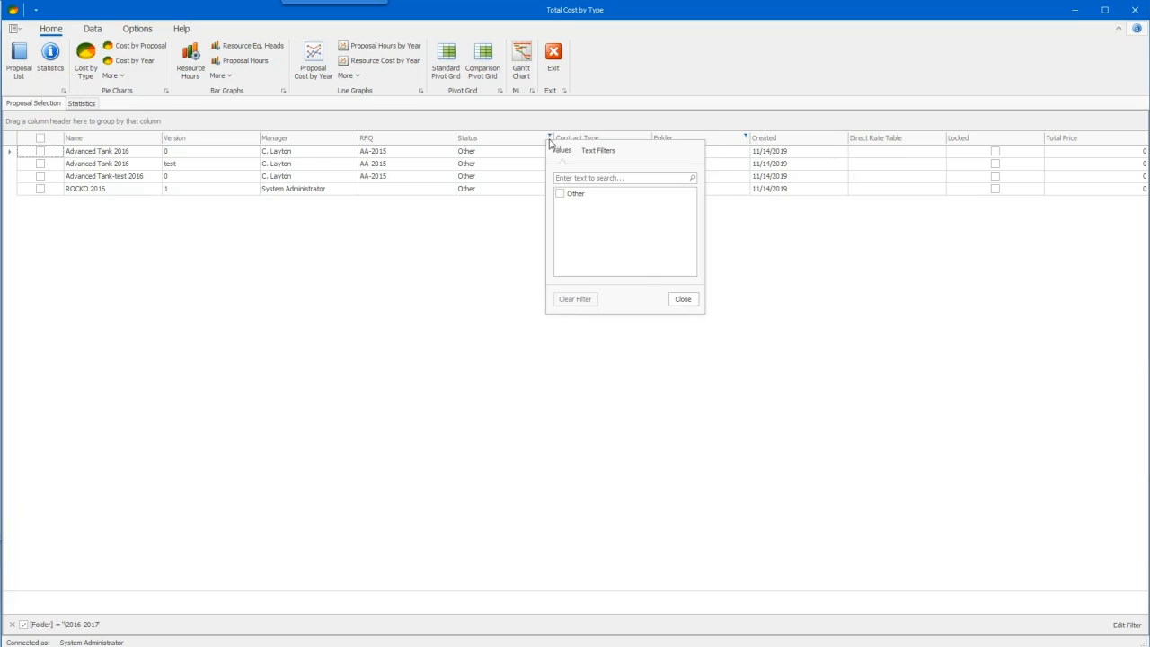
left_click(685, 301)
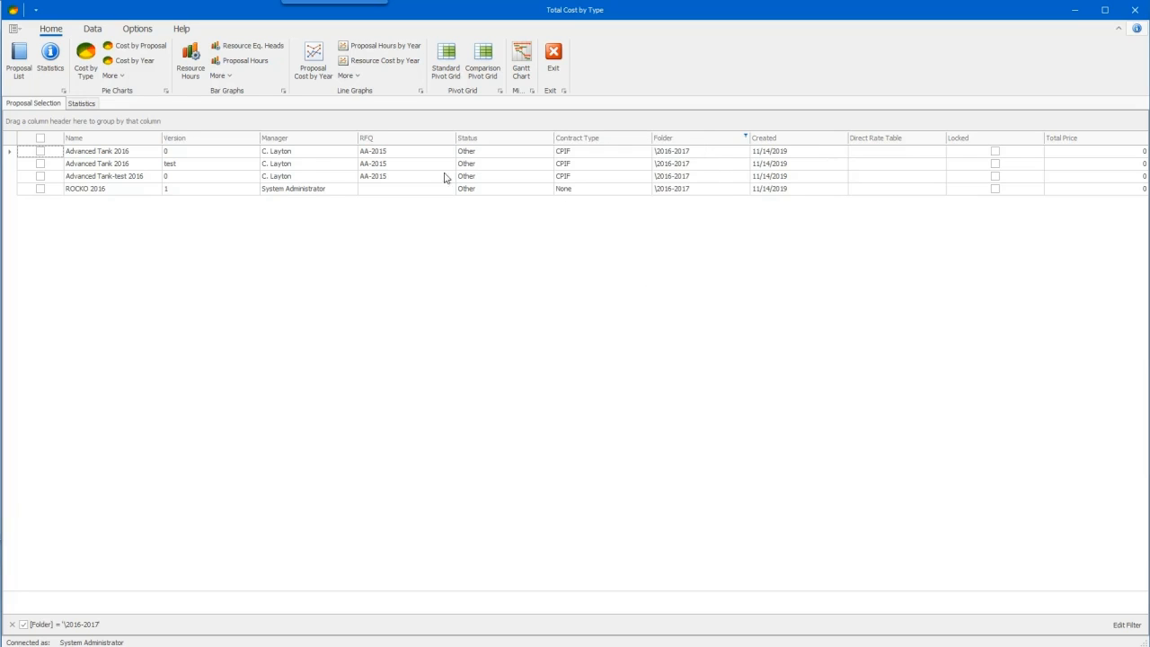
left_click(353, 137)
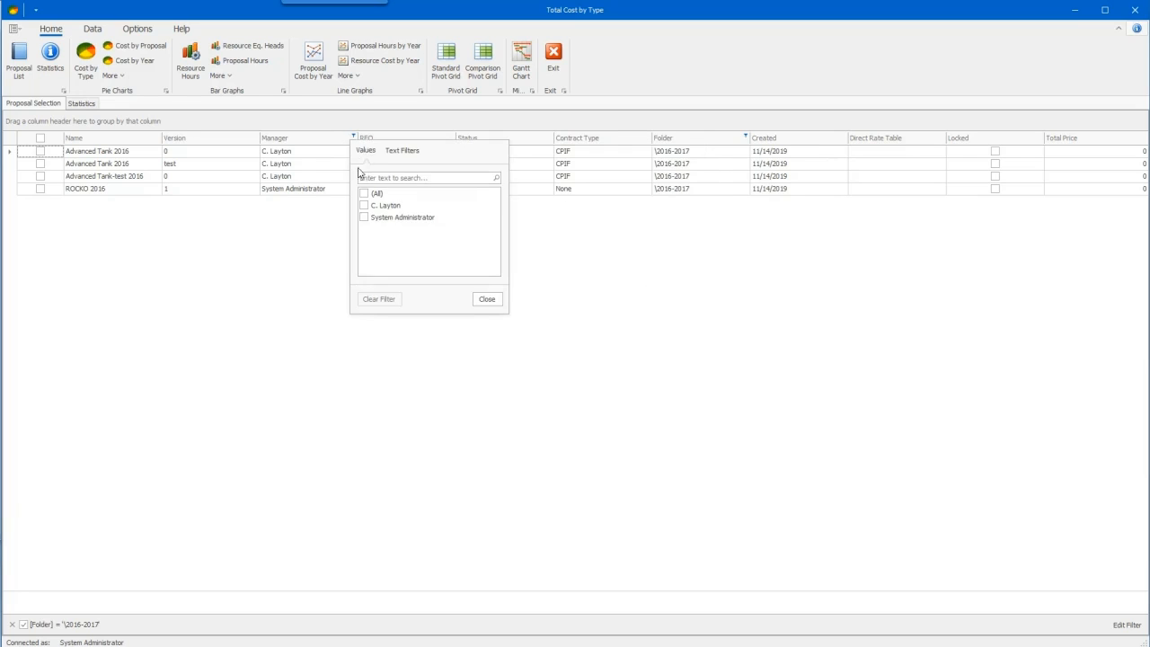
left_click(484, 302)
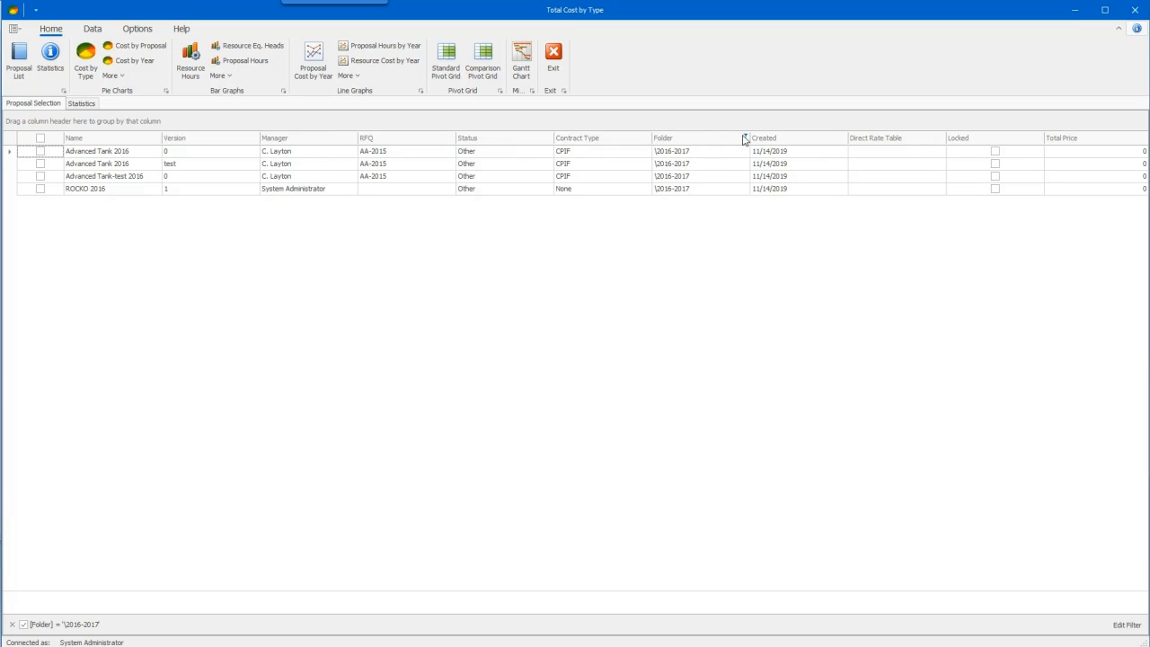
Clear the folder filter from the proposal list
left_click(746, 137)
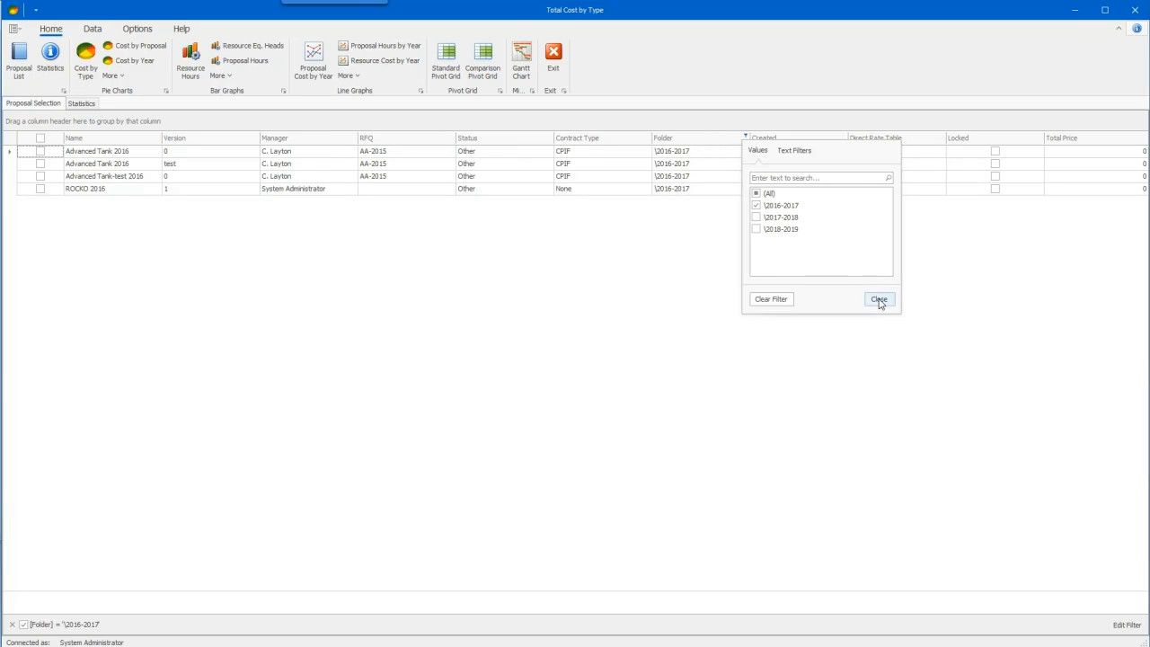
left_click(769, 299)
left_click(879, 299)
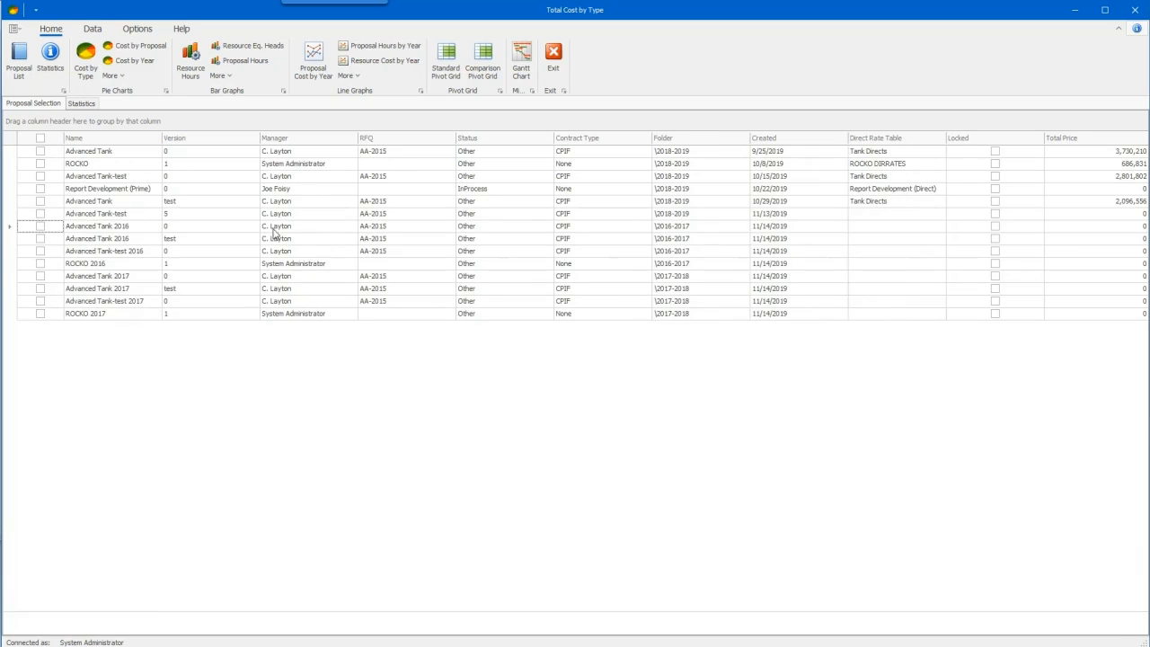
Select the Advanced Tank version 0 proposal in folder \2018-2019 and create a Cost by Year pie chart at the Direct Cost level
left_click(39, 151)
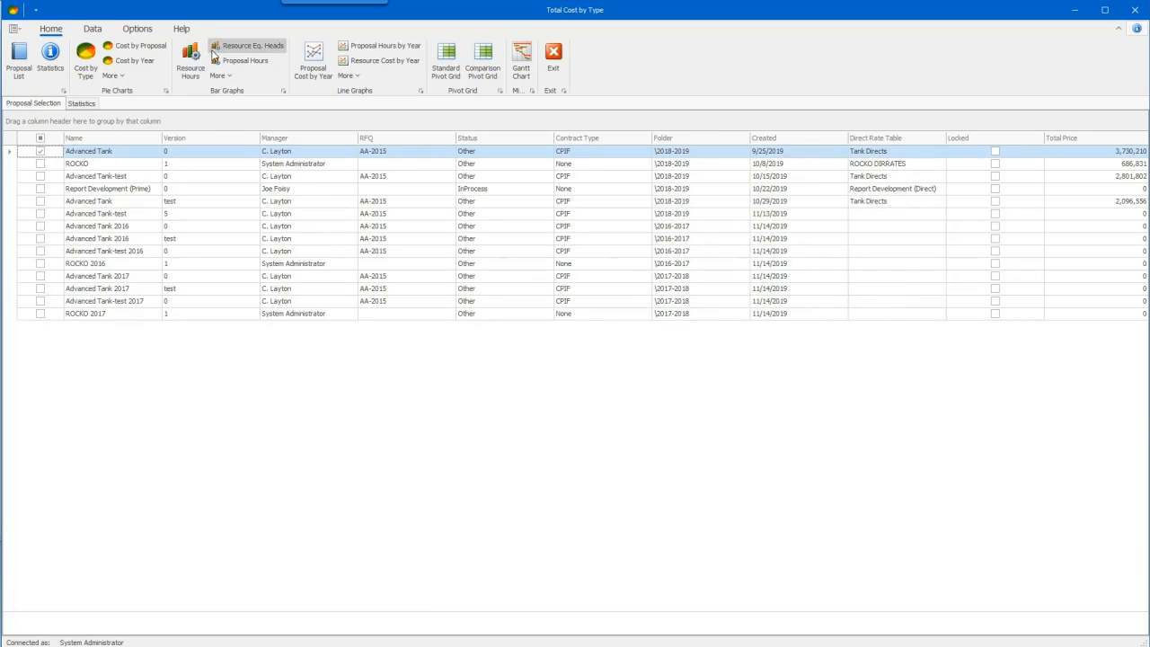
left_click(134, 62)
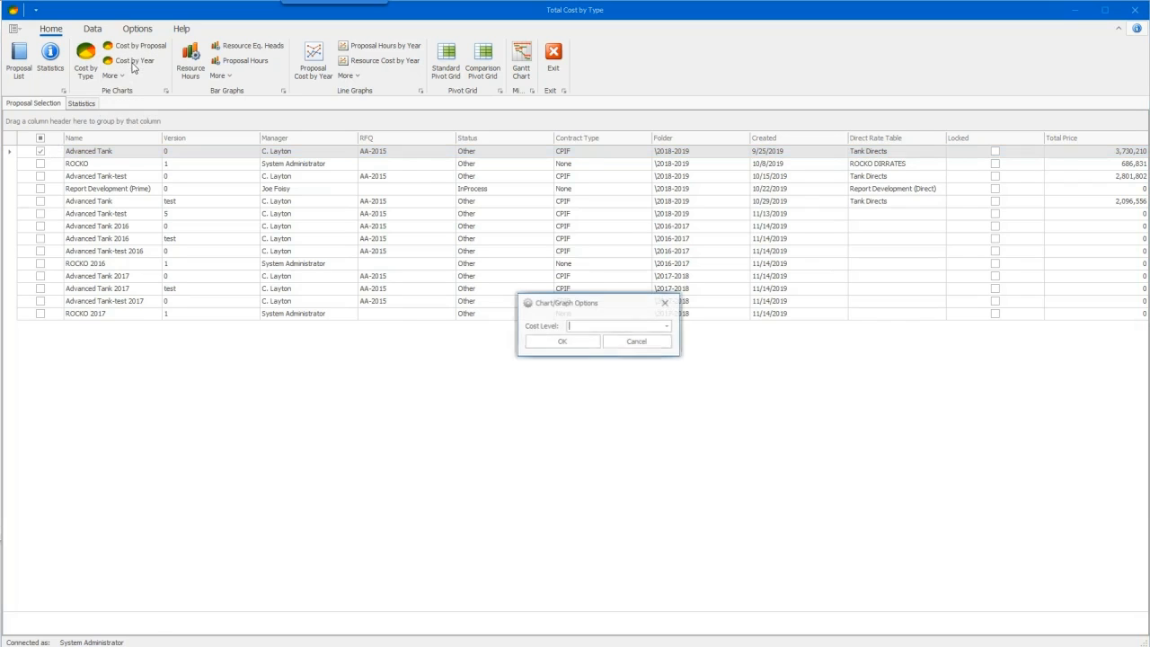
left_click(666, 327)
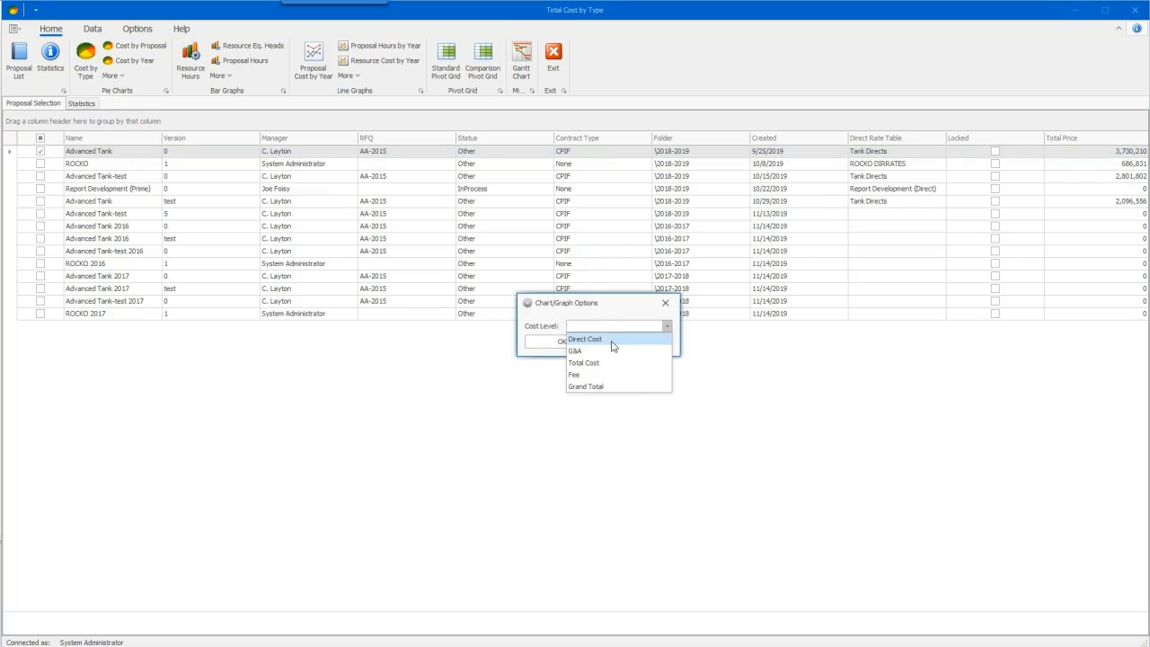
left_click(613, 346)
left_click(564, 342)
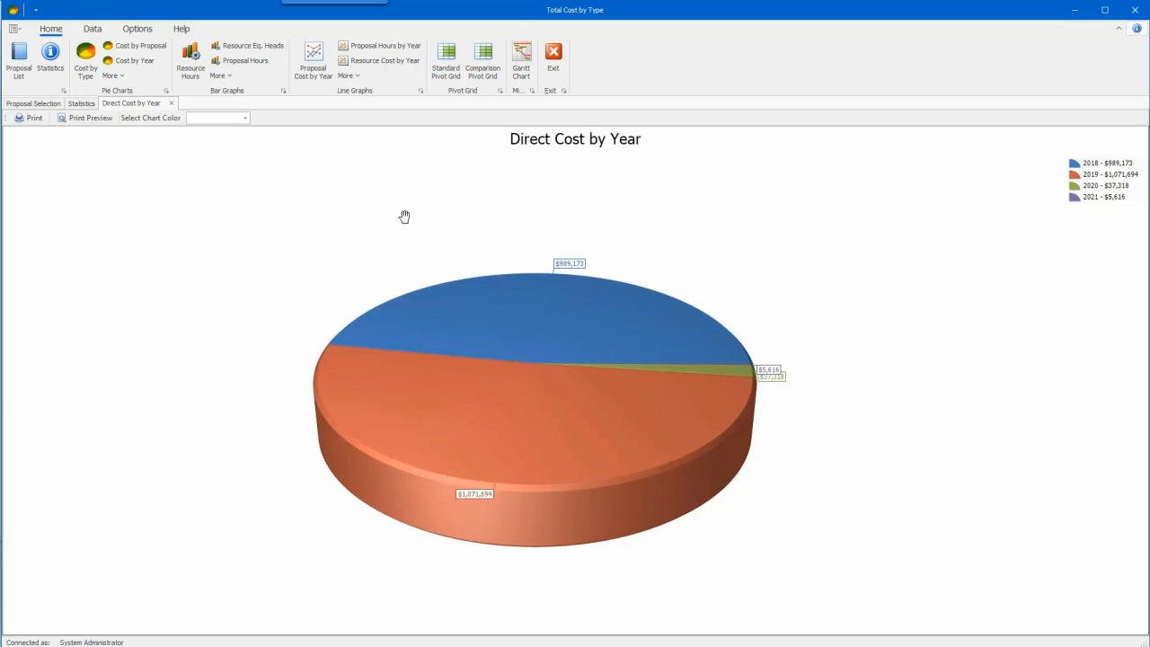
Create a Proposal Cost by Year bar graph for the selected proposal at the Direct Cost level
left_click(224, 77)
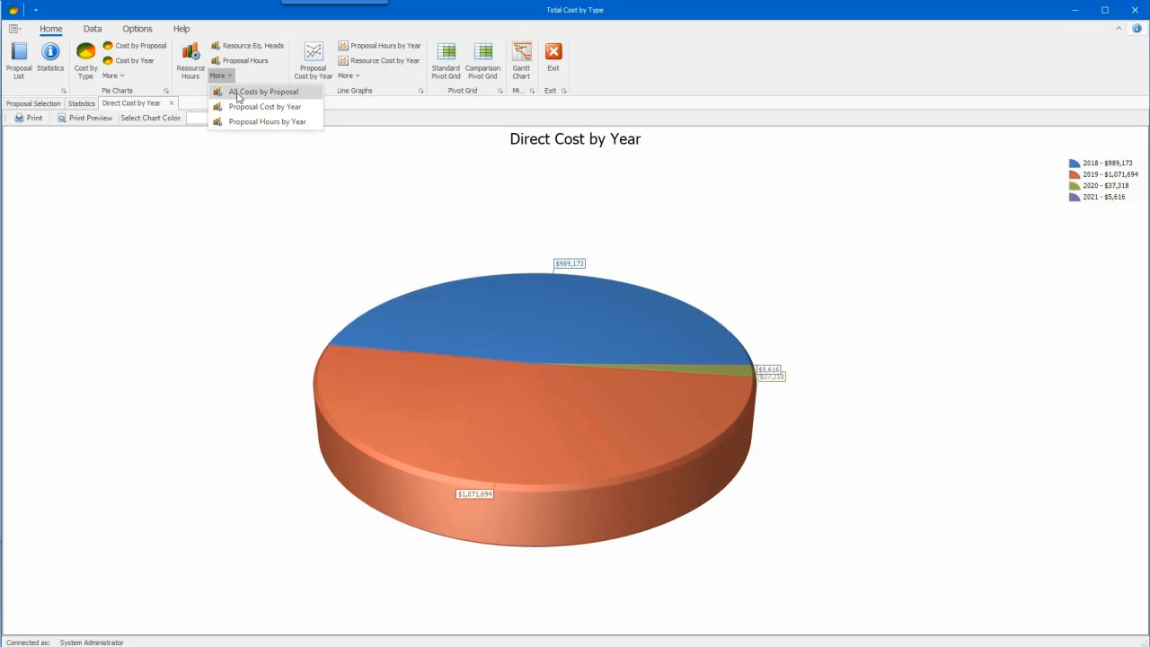
left_click(247, 107)
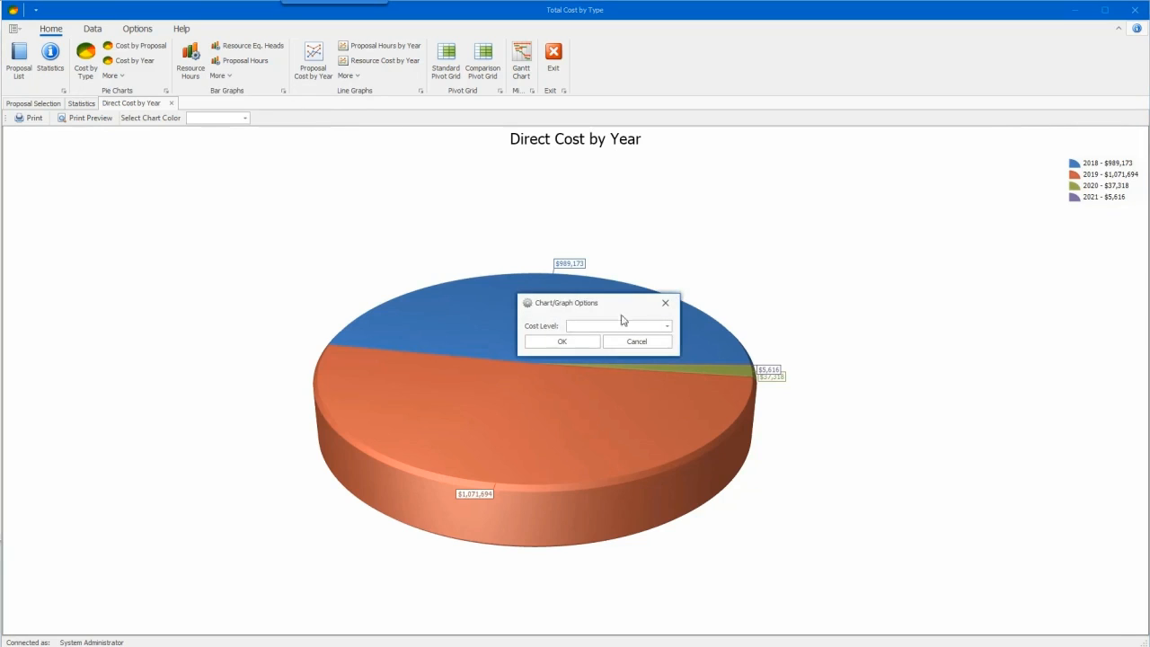
left_click(673, 325)
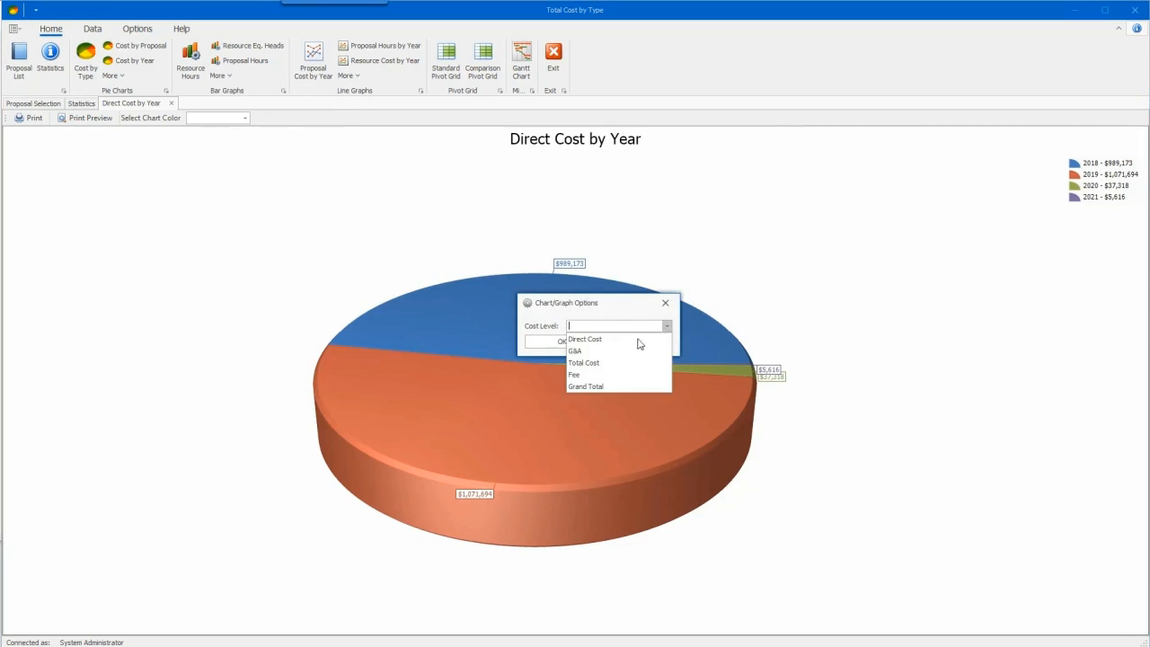
left_click(611, 338)
left_click(558, 346)
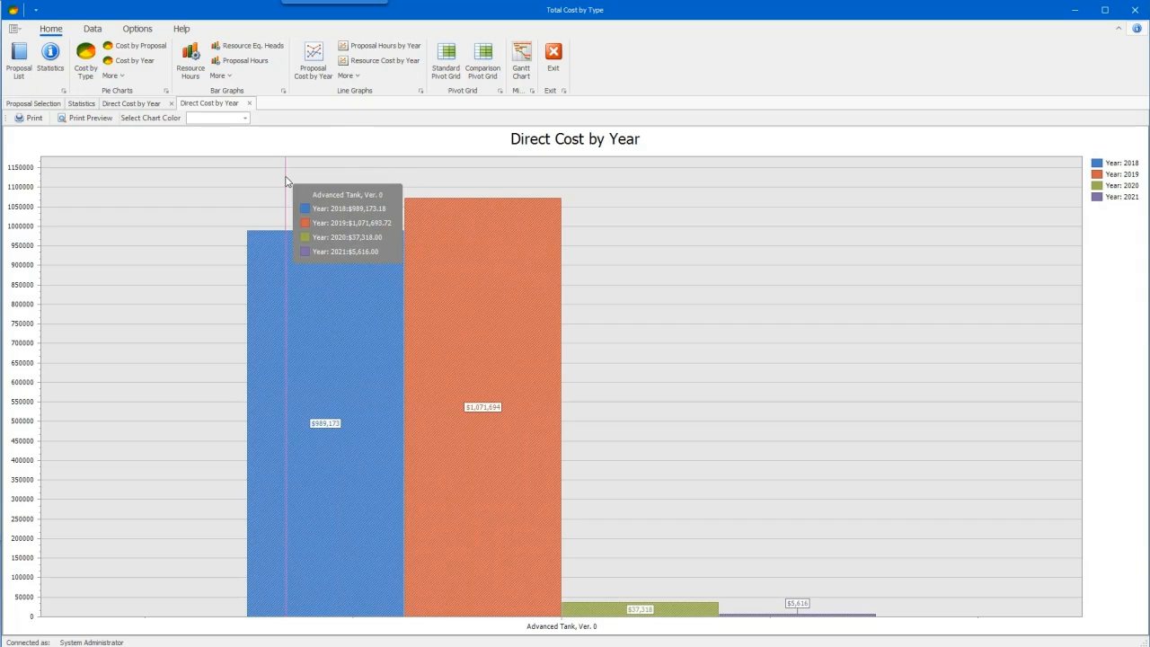
Create a Proposal Cost by Year line graph for Advanced Tank at the Direct Cost level
left_click(317, 61)
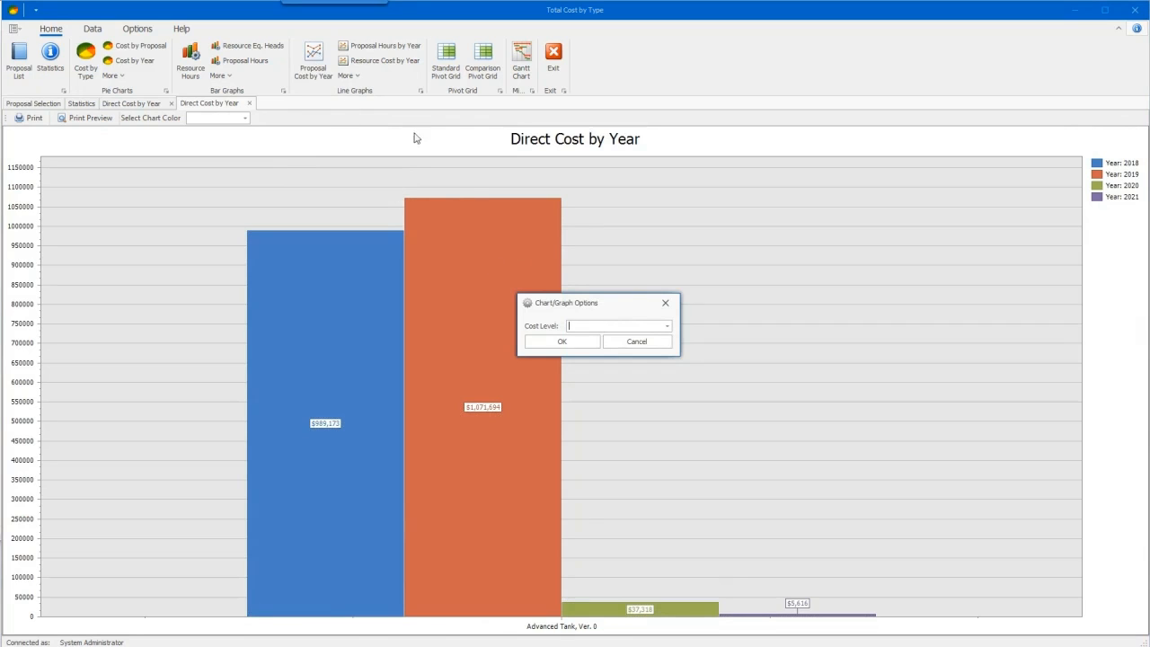
left_click(667, 326)
left_click(629, 338)
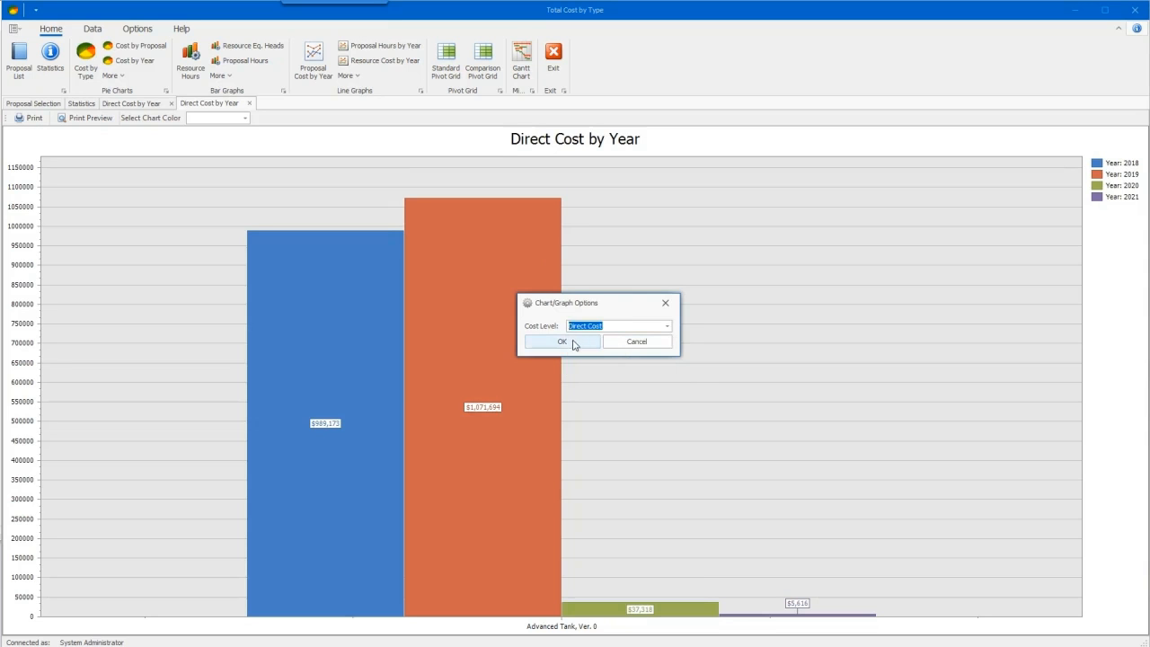
left_click(573, 343)
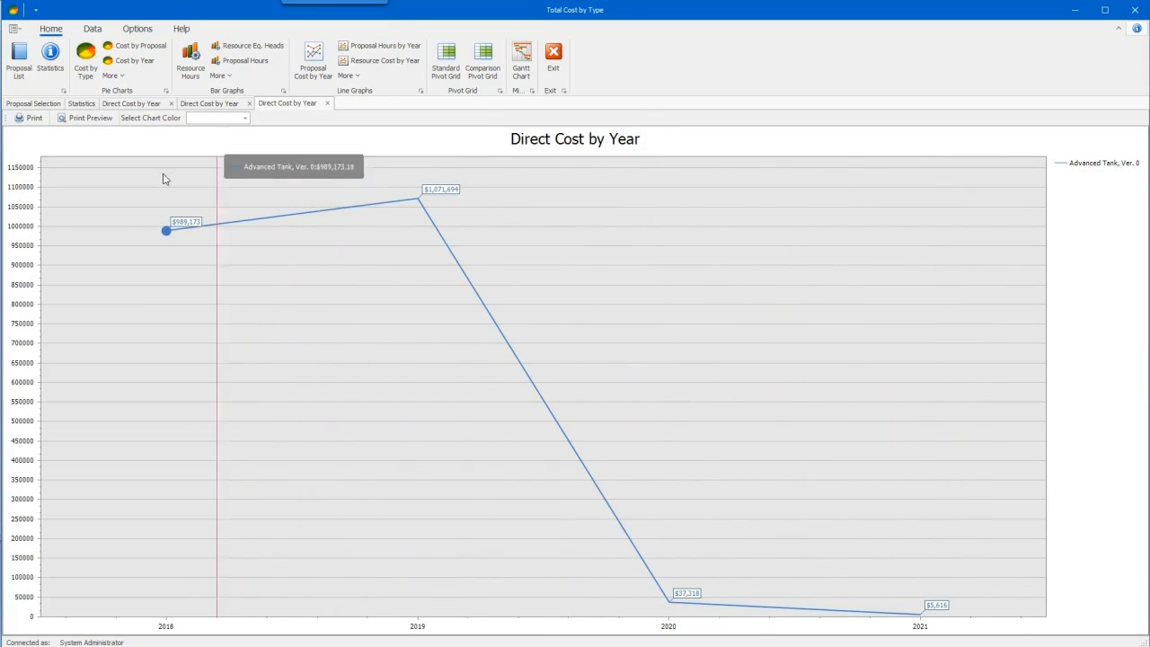
Add the ROCKO version 1 and Advanced Tank-test version 0 proposals to the selection in the proposal list
left_click(19, 59)
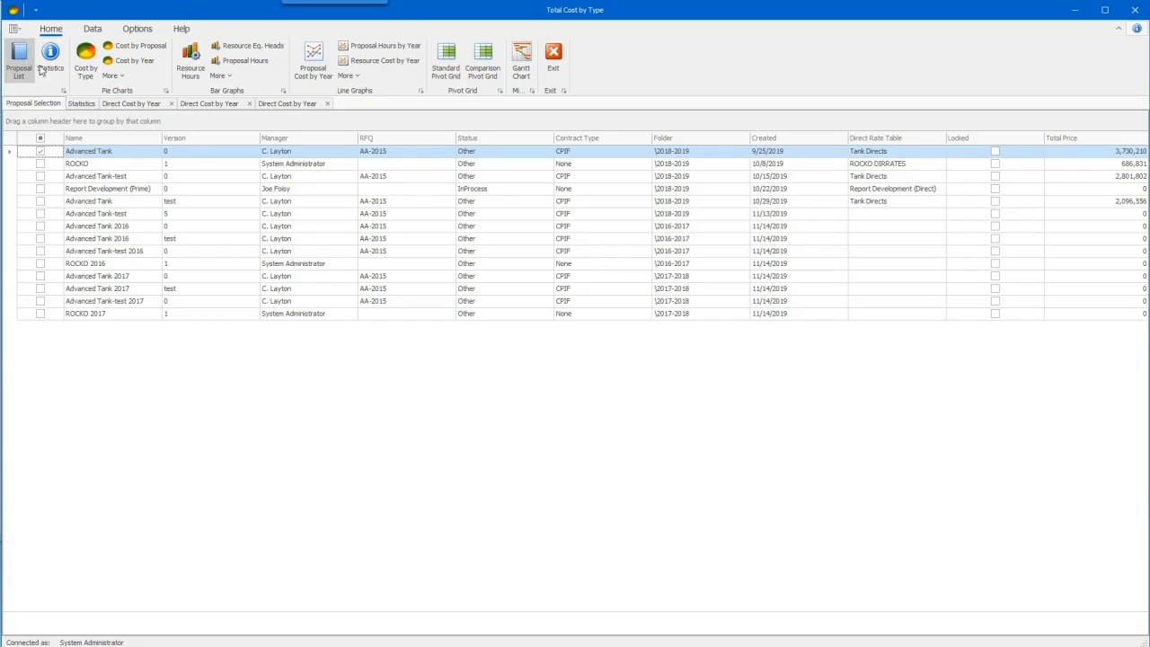
left_click(40, 164)
left_click(39, 176)
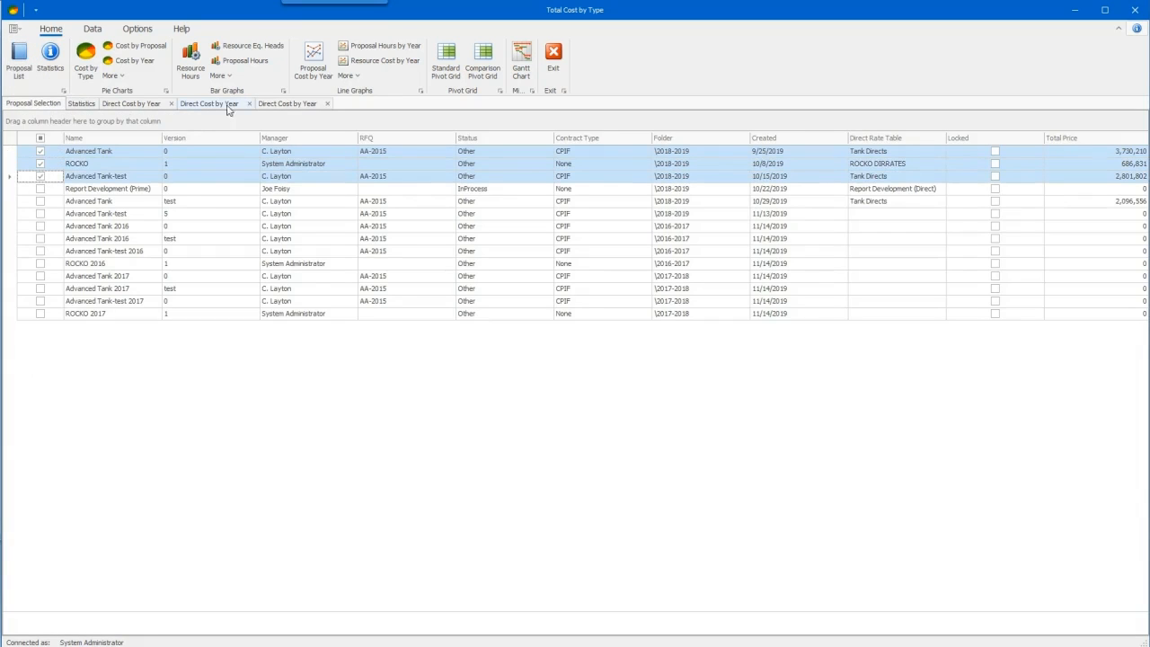
Create a Proposal Cost by Year line graph comparing the three selected proposals at the Direct Cost level
left_click(279, 105)
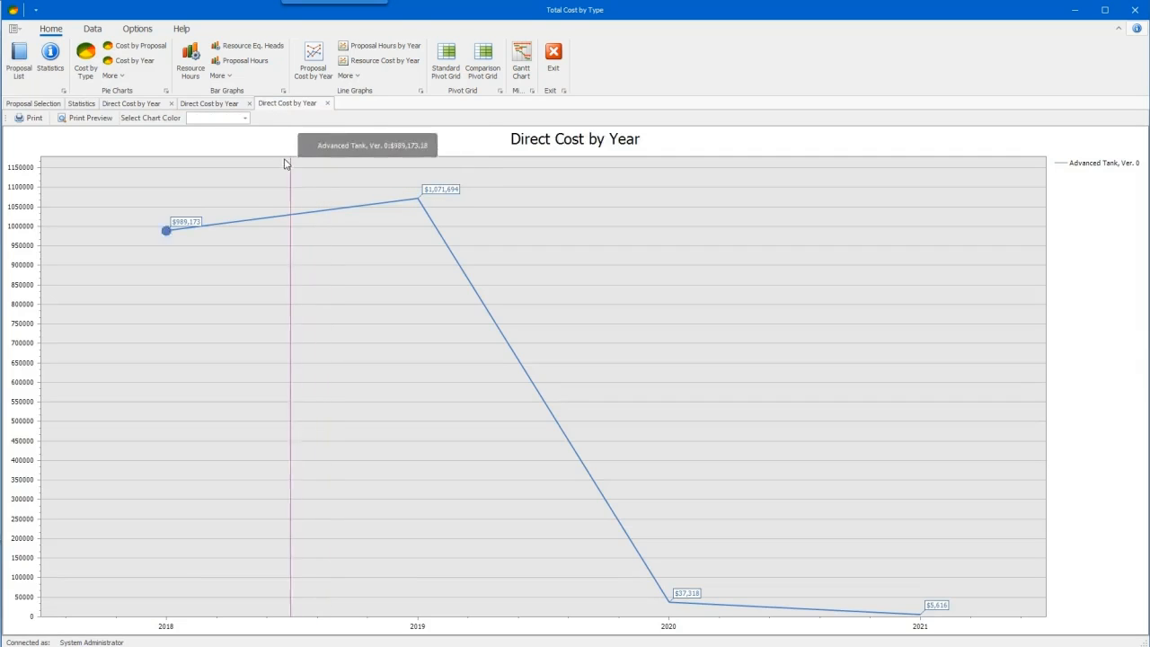
left_click(313, 62)
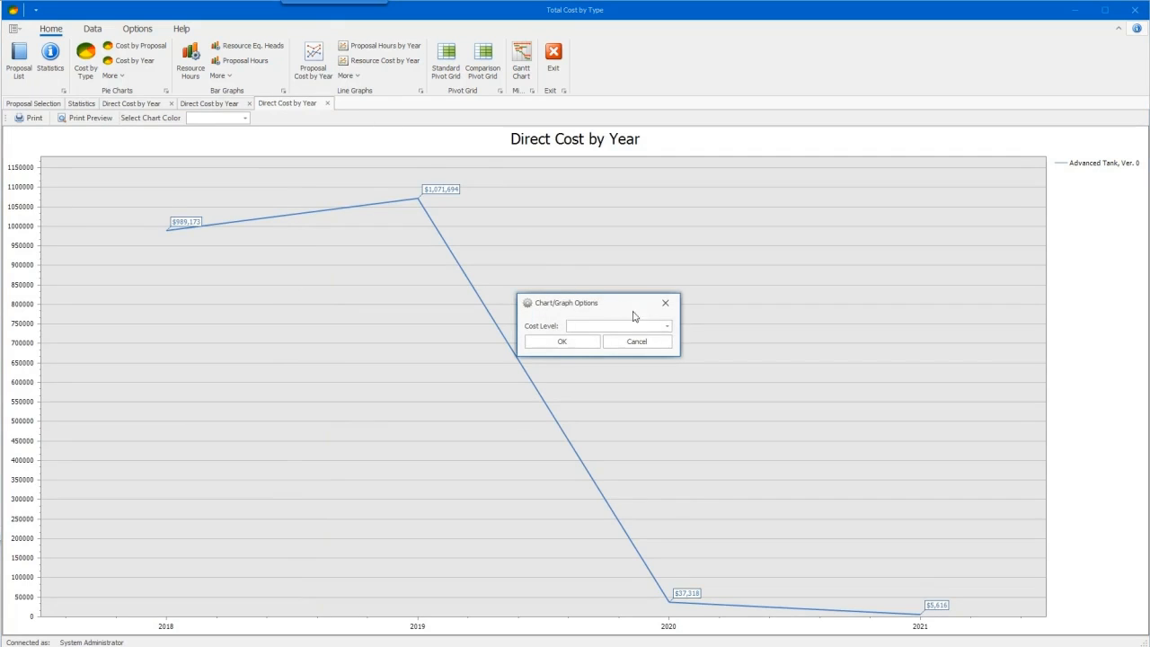
left_click(666, 327)
left_click(614, 347)
left_click(563, 342)
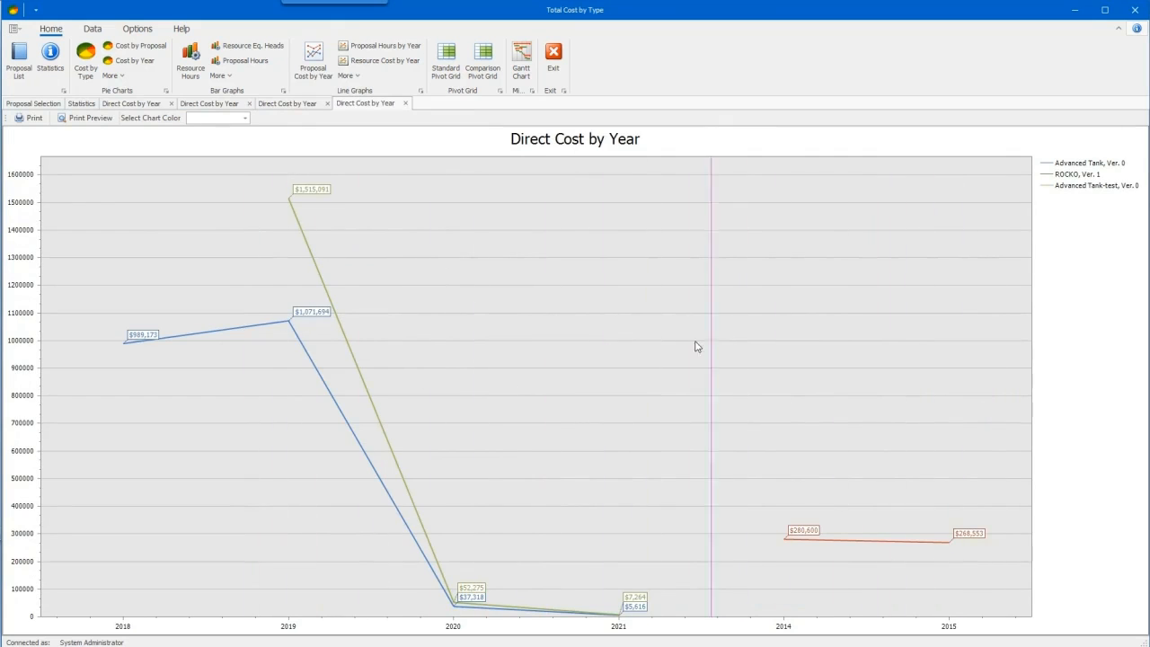
Create a standard pivot grid with Direct Cost as data, Month/Year as columns and Resource as rows
left_click(446, 61)
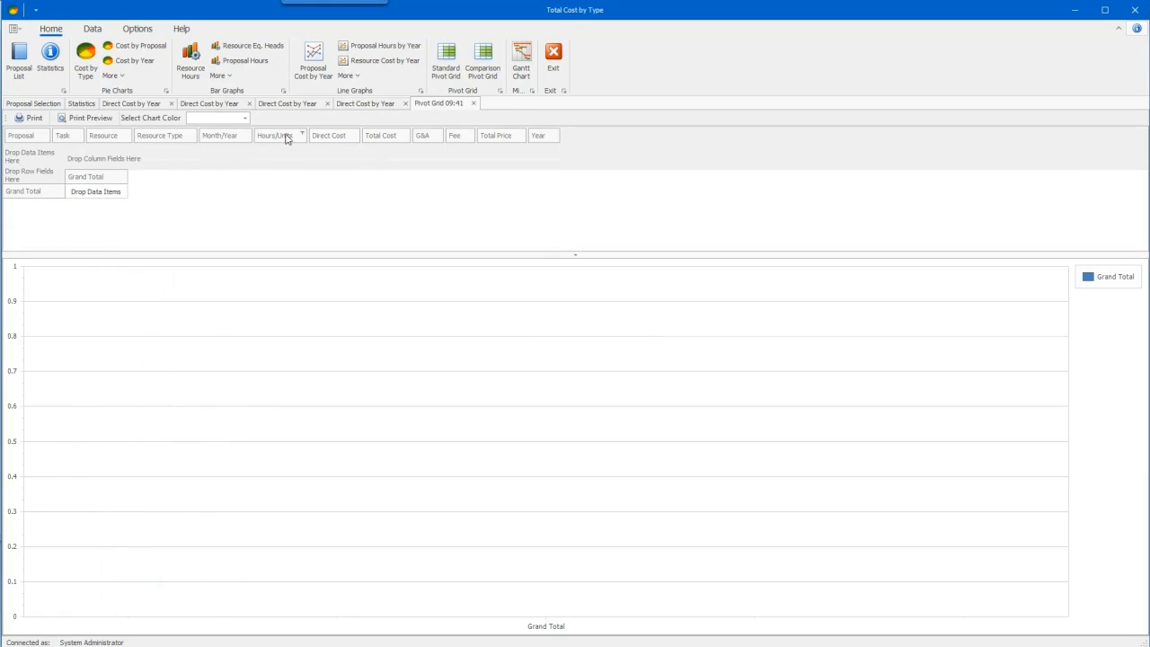
left_click_drag(326, 137, 47, 160)
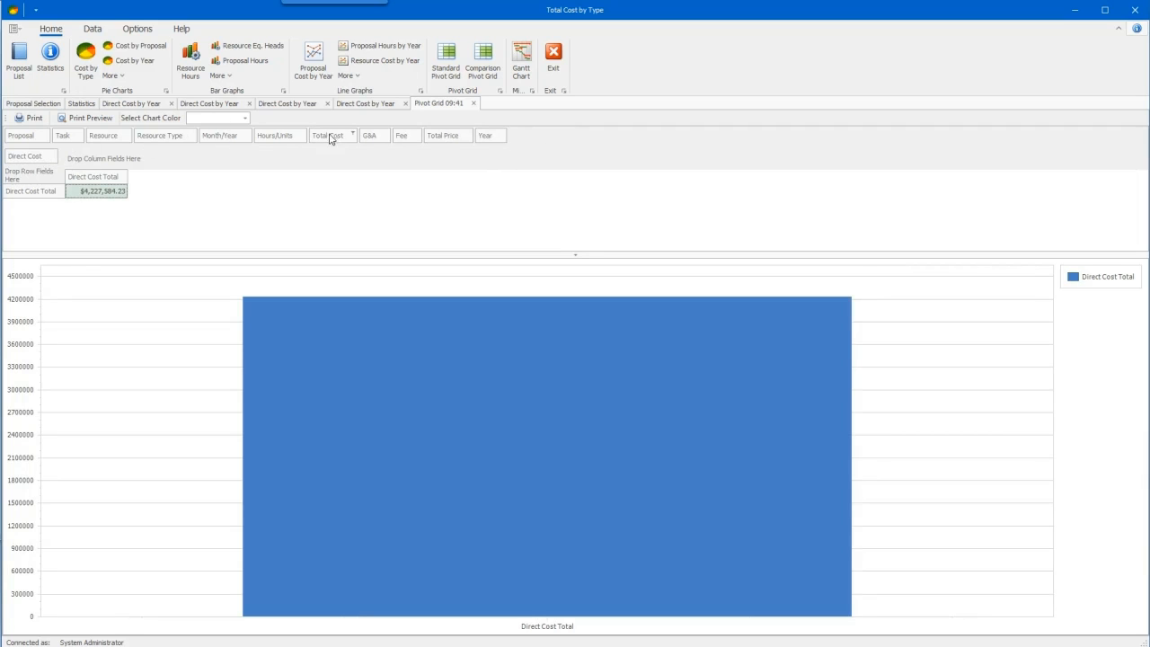
left_click_drag(228, 138, 113, 167)
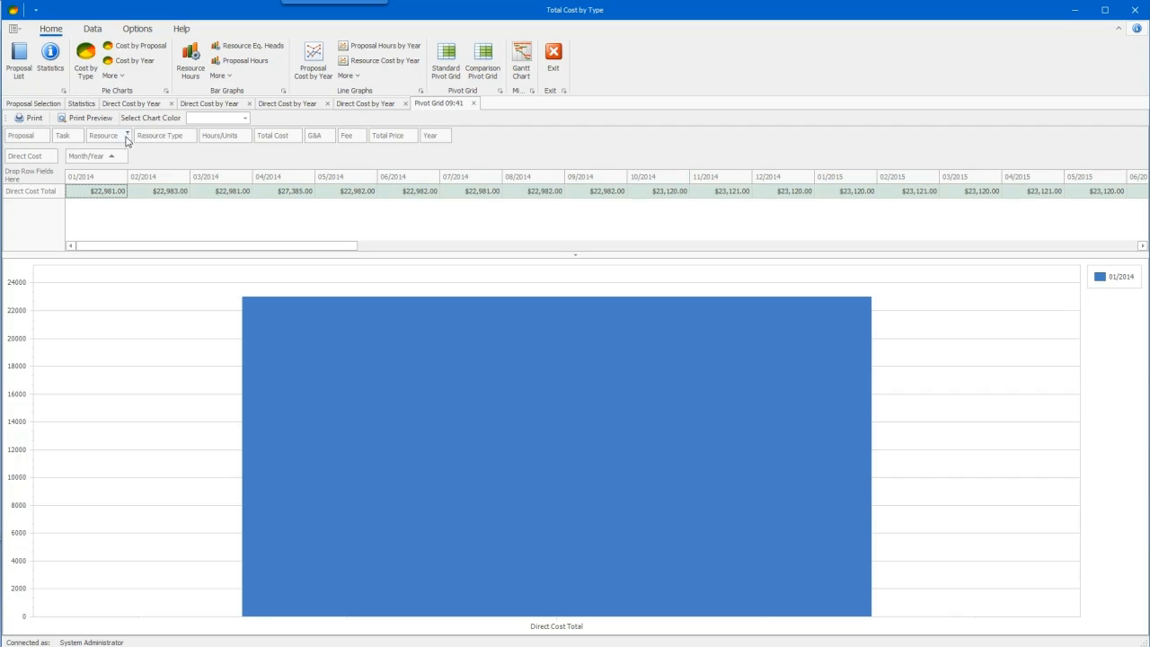
left_click_drag(109, 138, 40, 182)
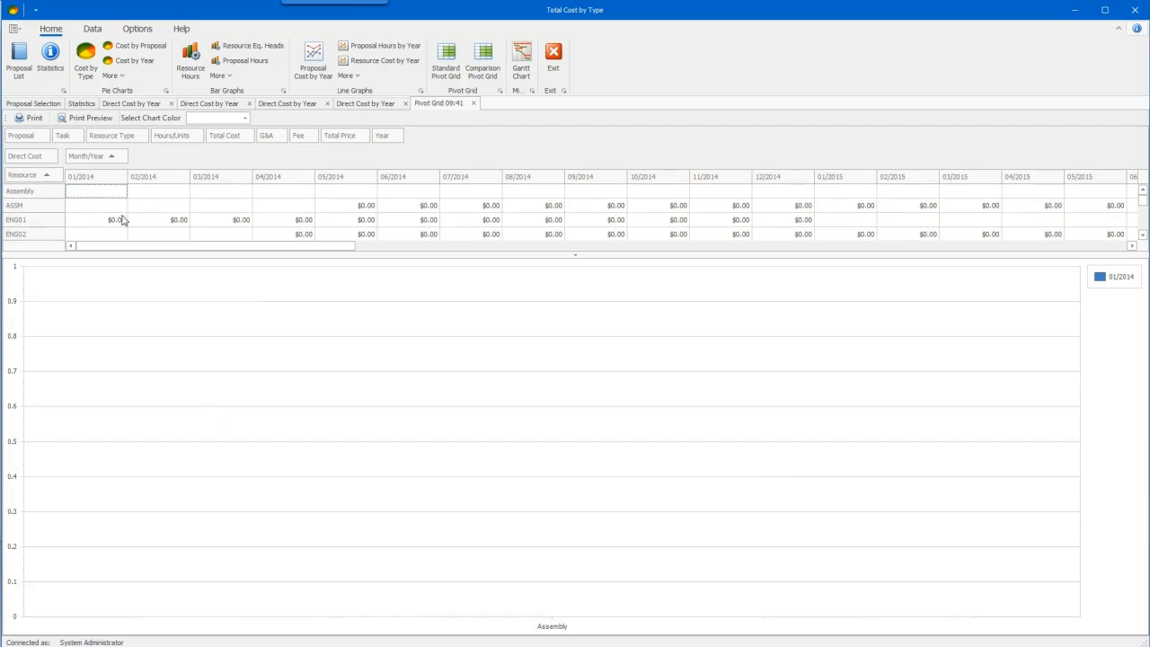
View the pivot chart of direct cost by resource for individual months from 01/2014 to 04/2014
left_click(95, 179)
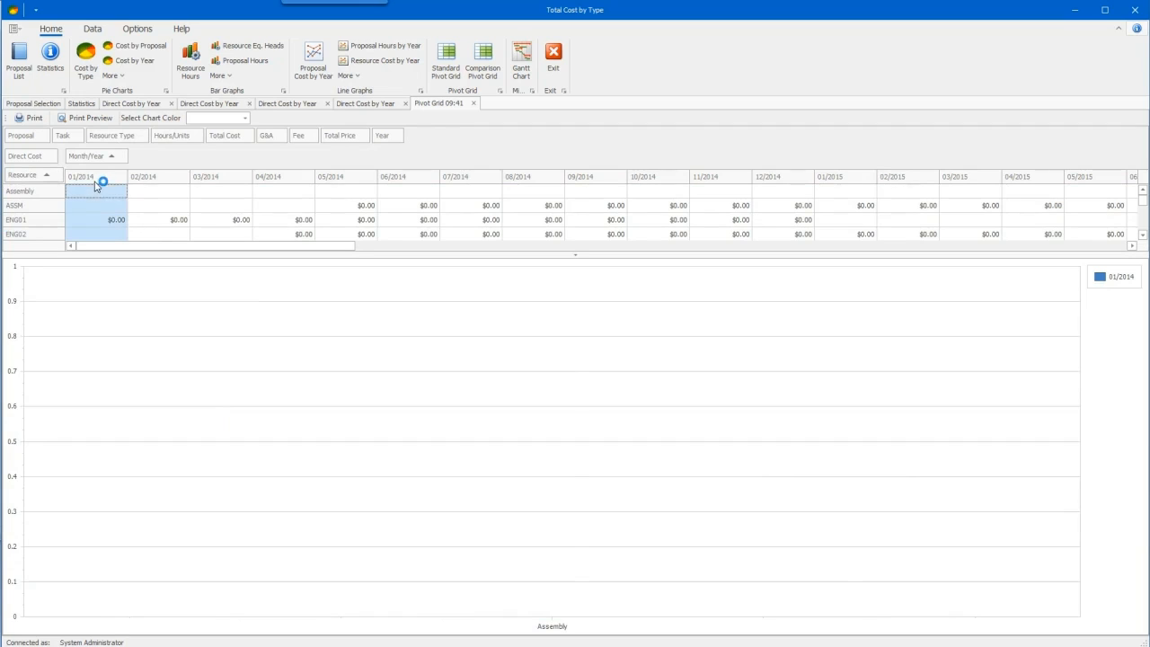
left_click(159, 186)
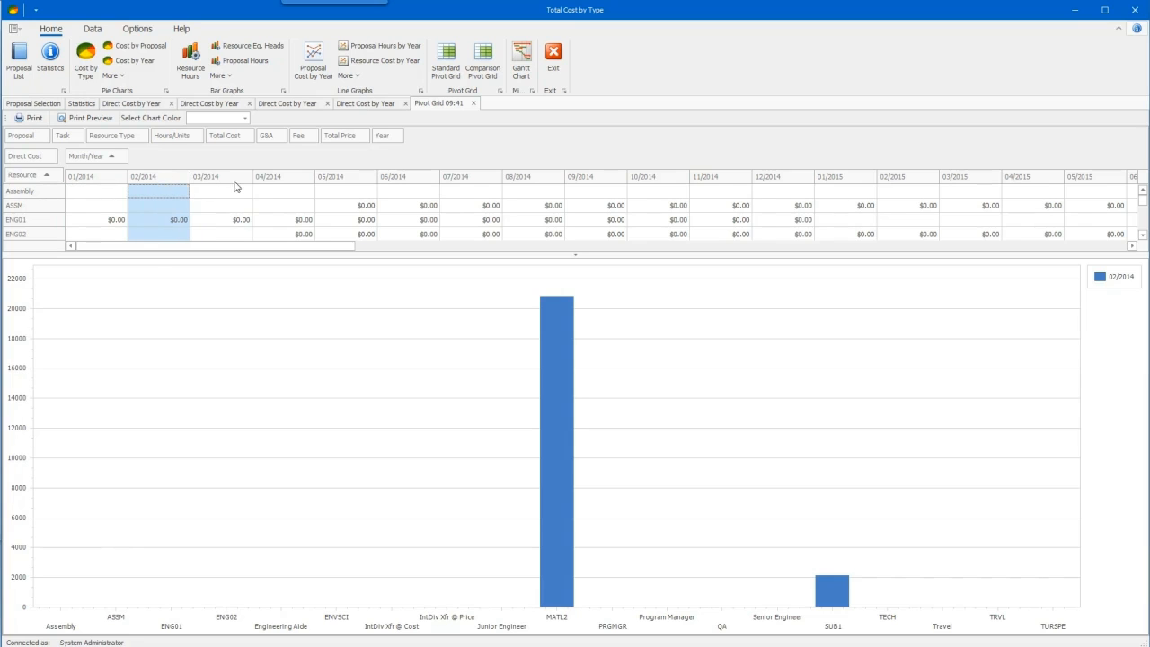
left_click(237, 187)
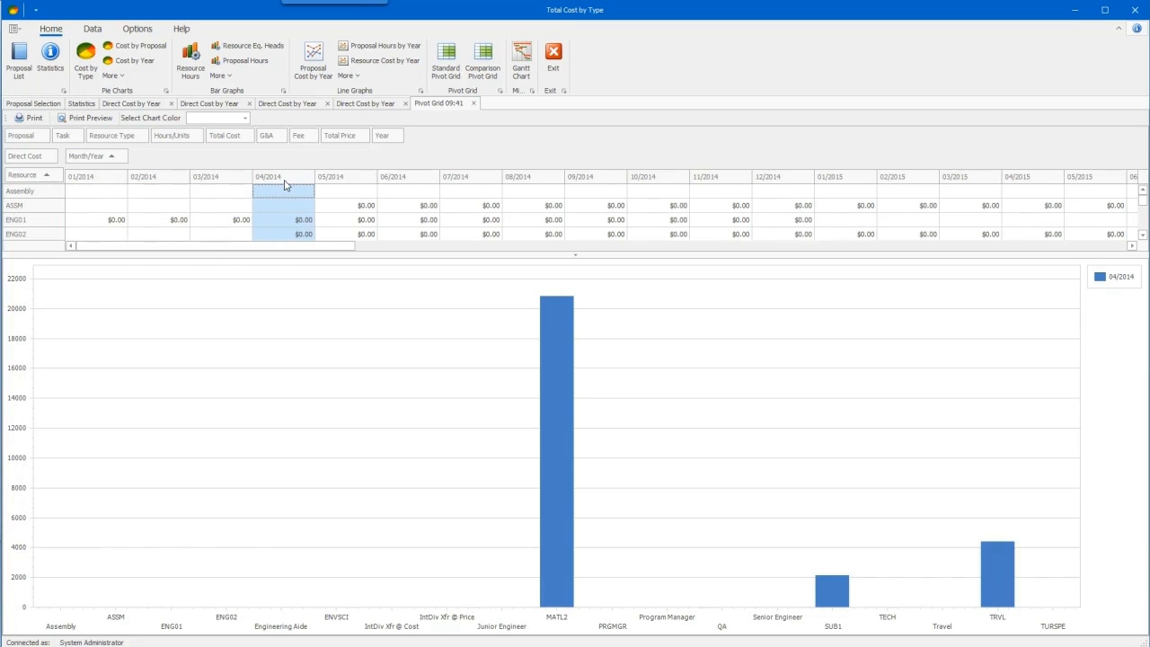
Chart the direct cost by resource for the months 01/2014 through 07/2014 together from the pivot grid
left_click(332, 179)
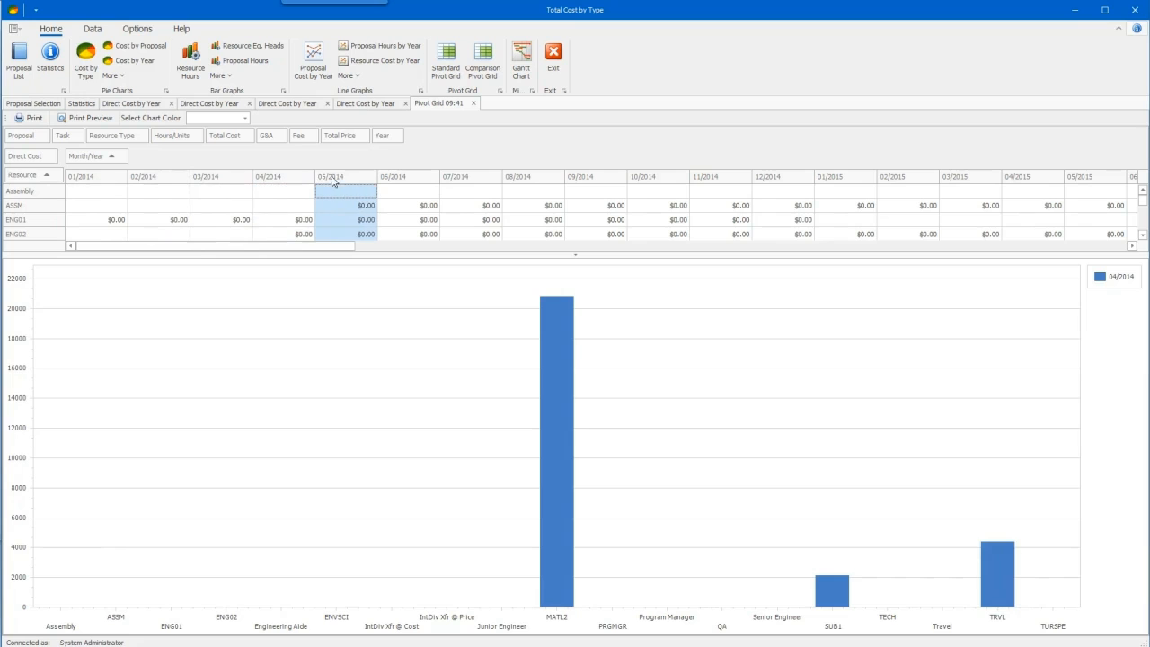
left_click(90, 184, "ctrl")
left_click(137, 185, "ctrl")
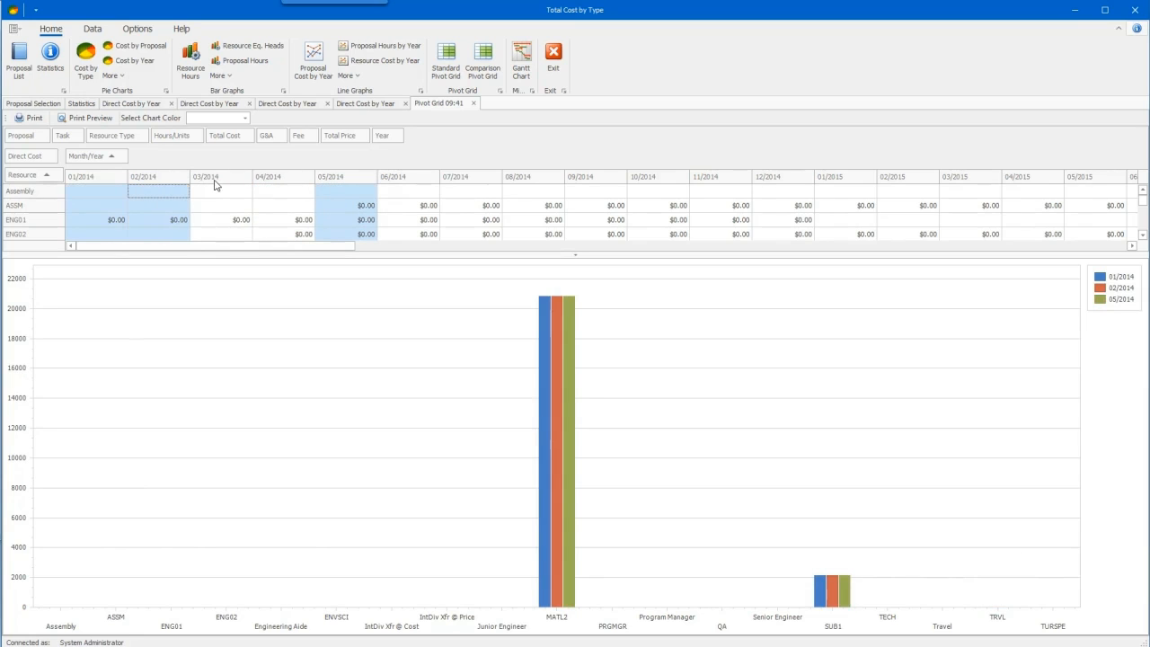
left_click(213, 185, "ctrl")
left_click(267, 184, "ctrl")
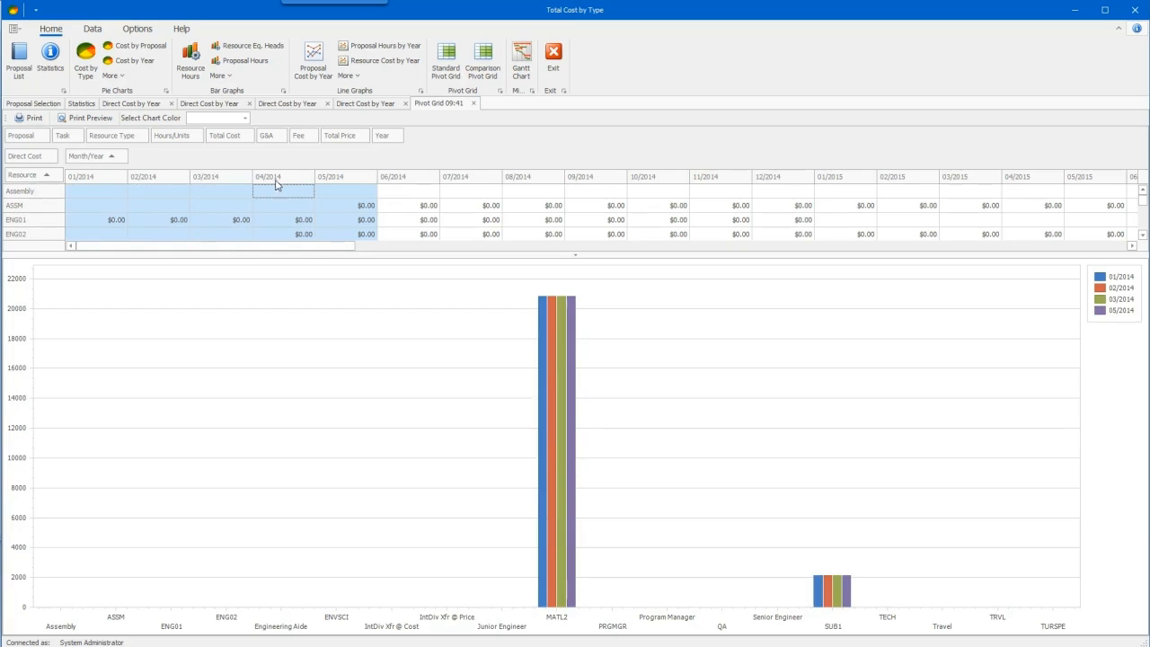
left_click(415, 182, "ctrl")
left_click(479, 183, "ctrl")
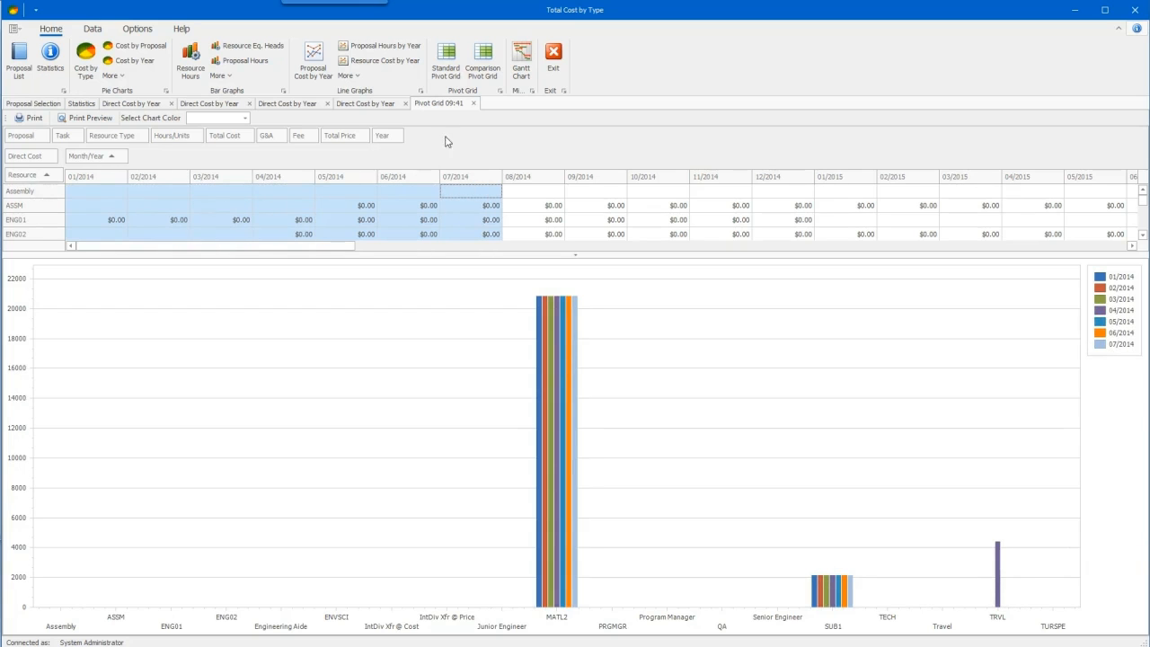
Create a comparison pivot grid with Advanced Tank-test version 0 as base proposal, Direct Cost as cost level and Month/Year as detail level
left_click(483, 61)
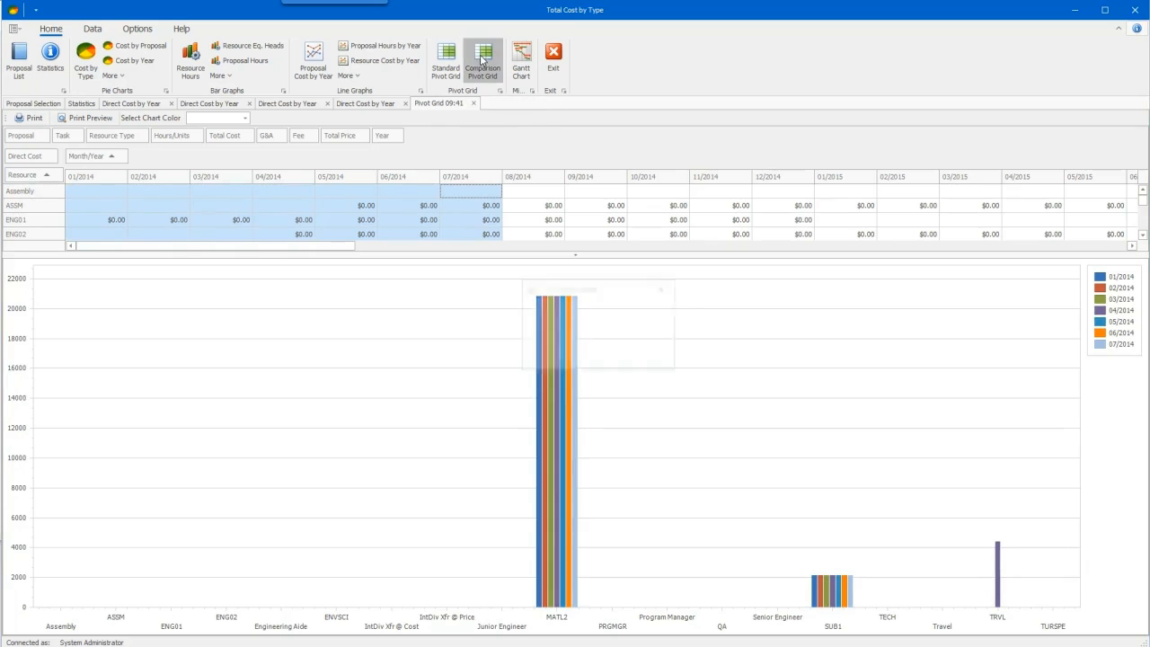
left_click(666, 311)
left_click(649, 337)
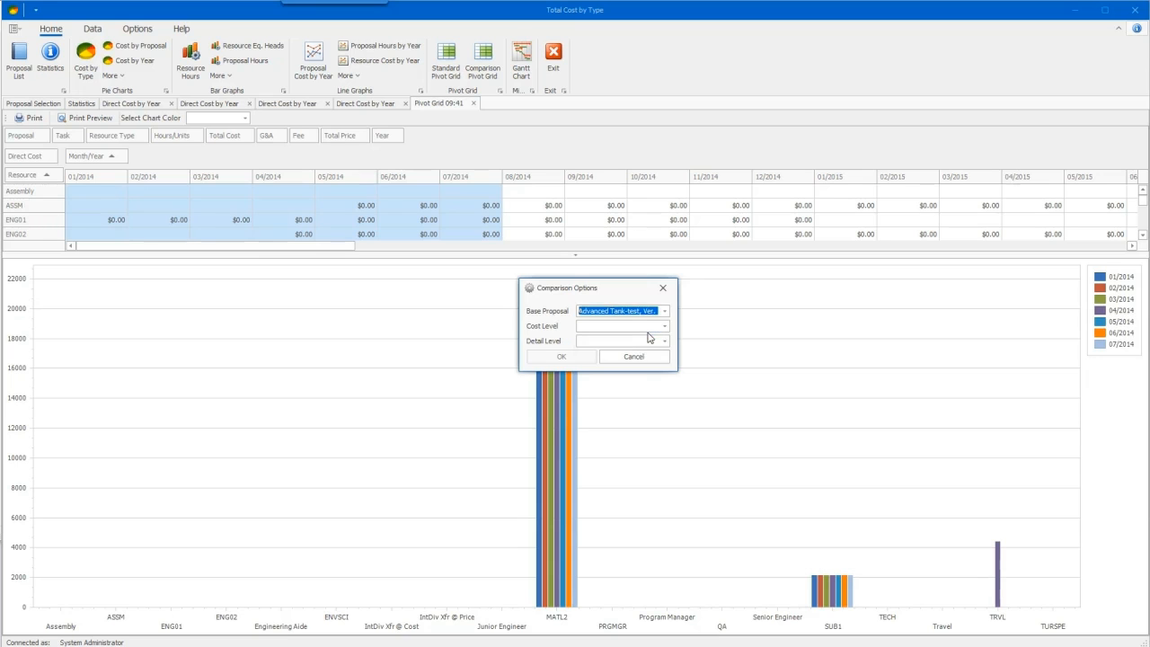
left_click(664, 326)
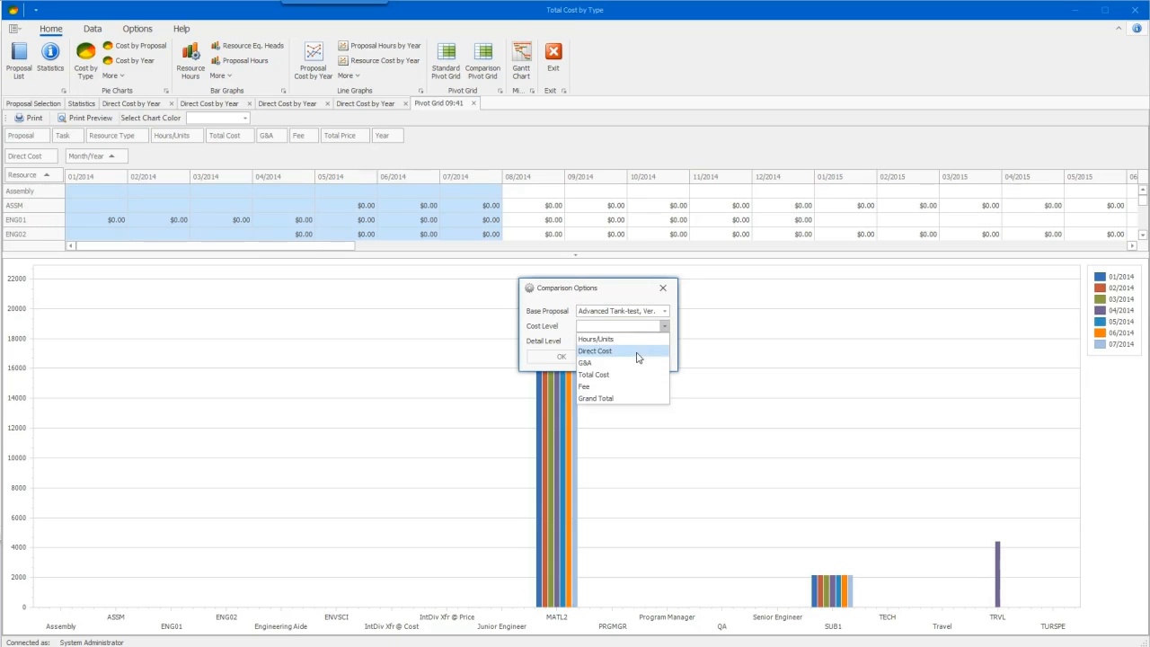
left_click(638, 351)
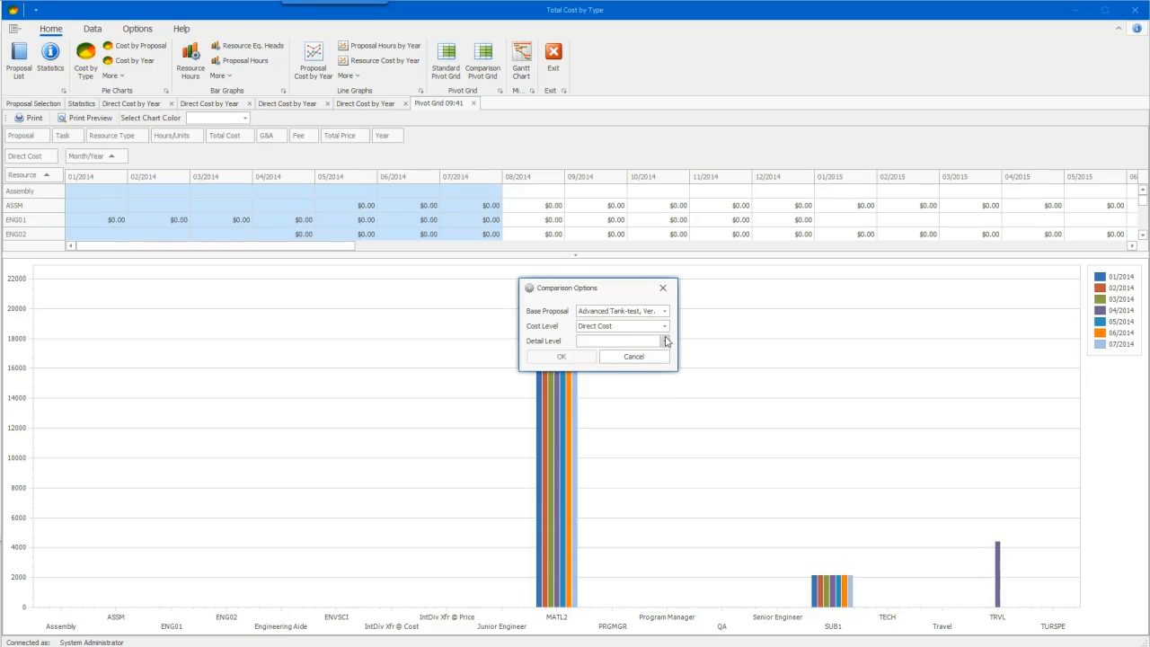
left_click(665, 341)
left_click(638, 356)
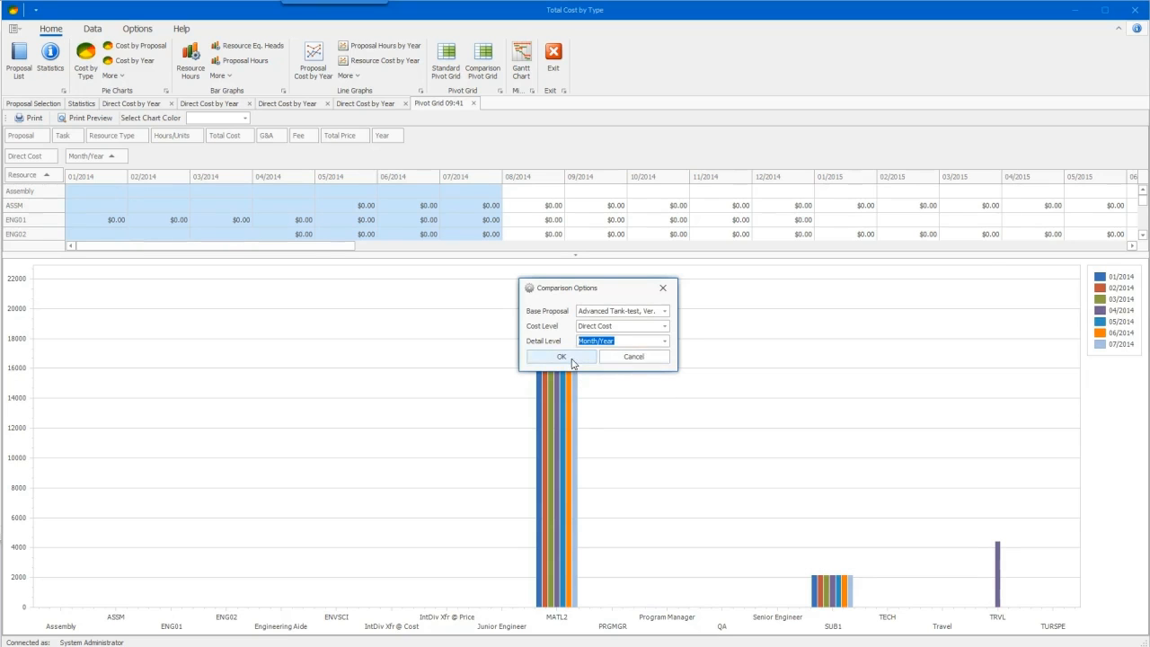
left_click(561, 357)
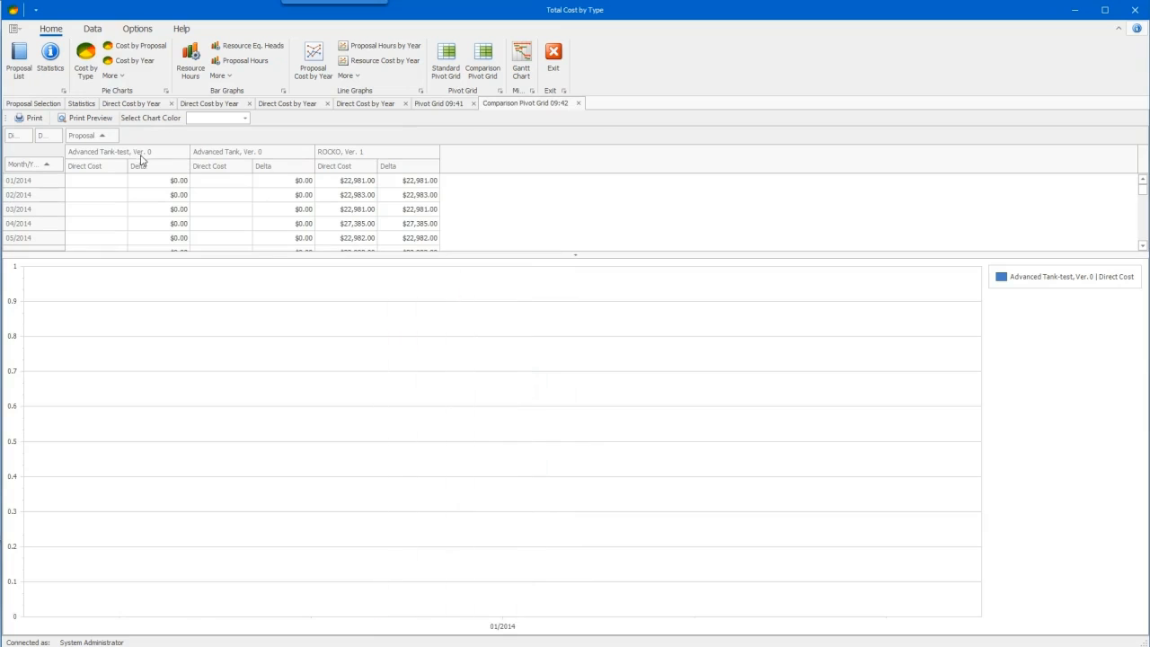
Chart the direct cost and delta of Advanced Tank-test, Advanced Tank and ROCKO together from the comparison grid
left_click(138, 153)
left_click(208, 153, "ctrl")
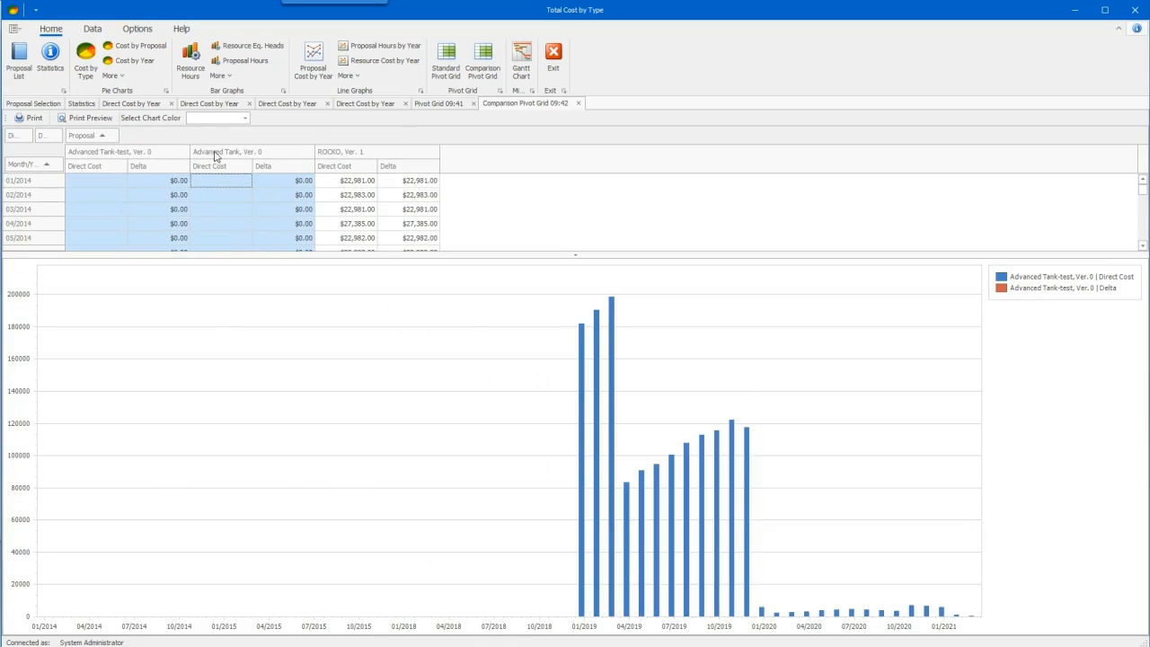
left_click(334, 153, "ctrl")
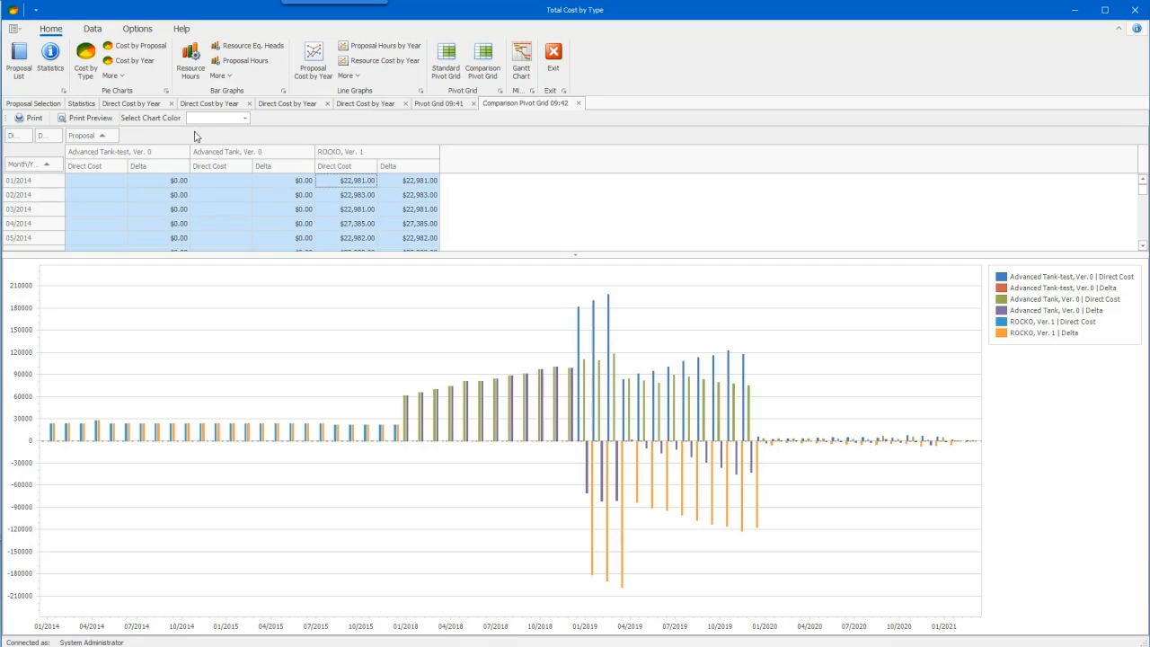
Examine the print preview of the comparison chart and grid, including the file formats for sending by e-mail, and close both previews
left_click(72, 121)
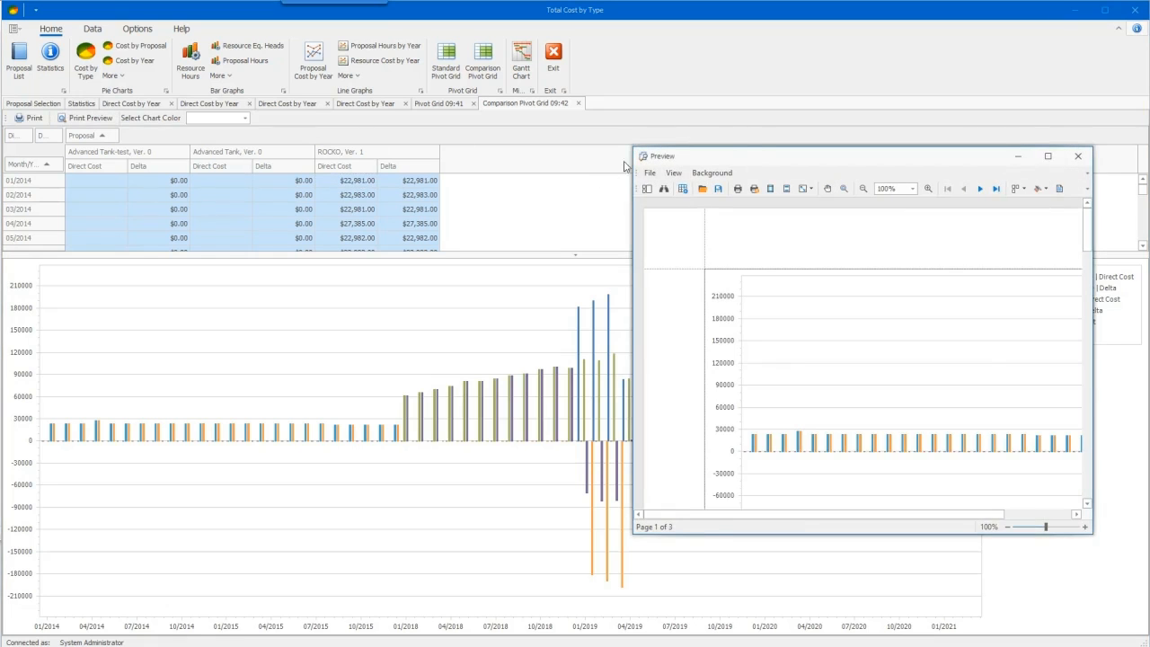
left_click_drag(734, 156, 399, 122)
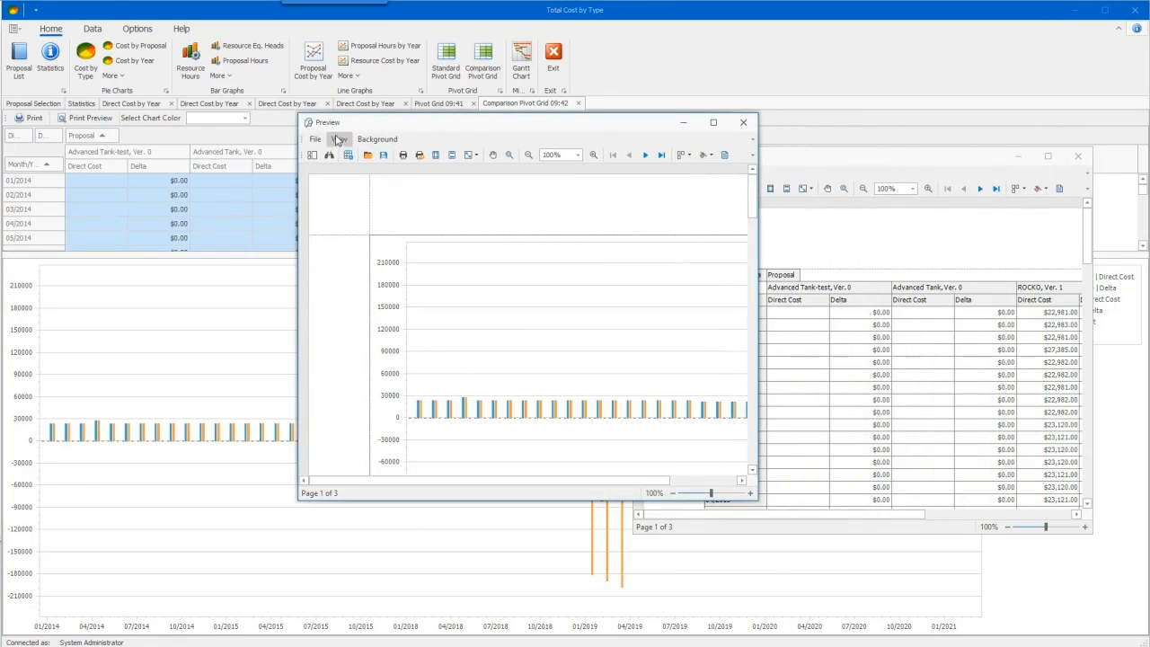
left_click(316, 142)
mouse_move(378, 205)
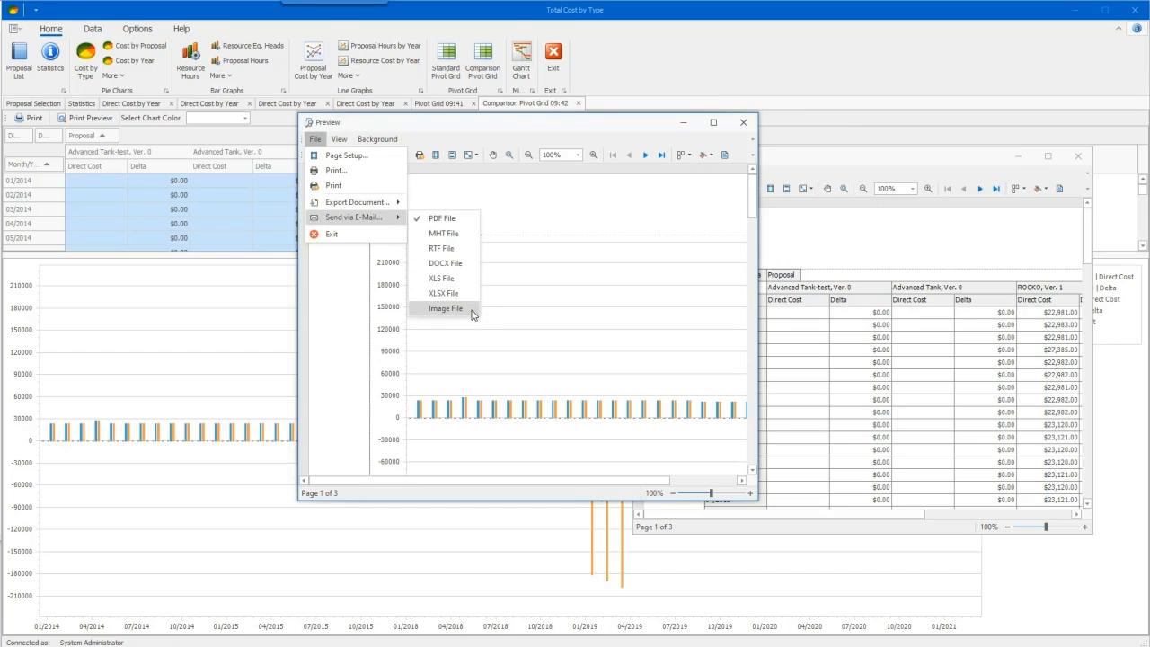
left_click(505, 195)
left_click(743, 122)
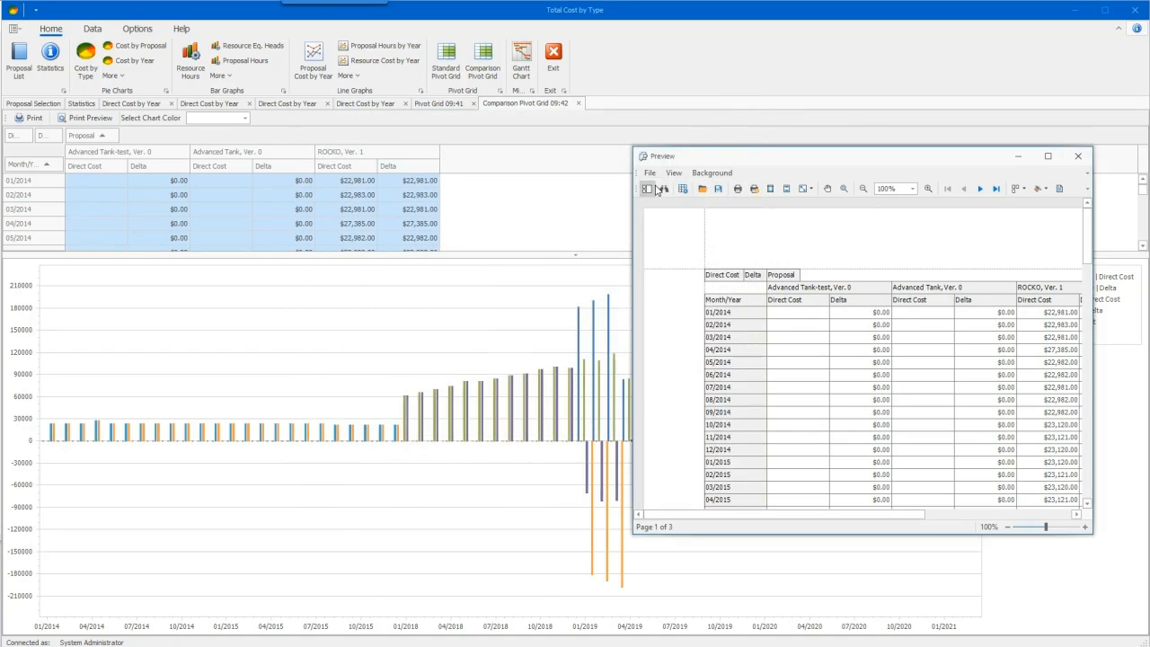
left_click(1079, 156)
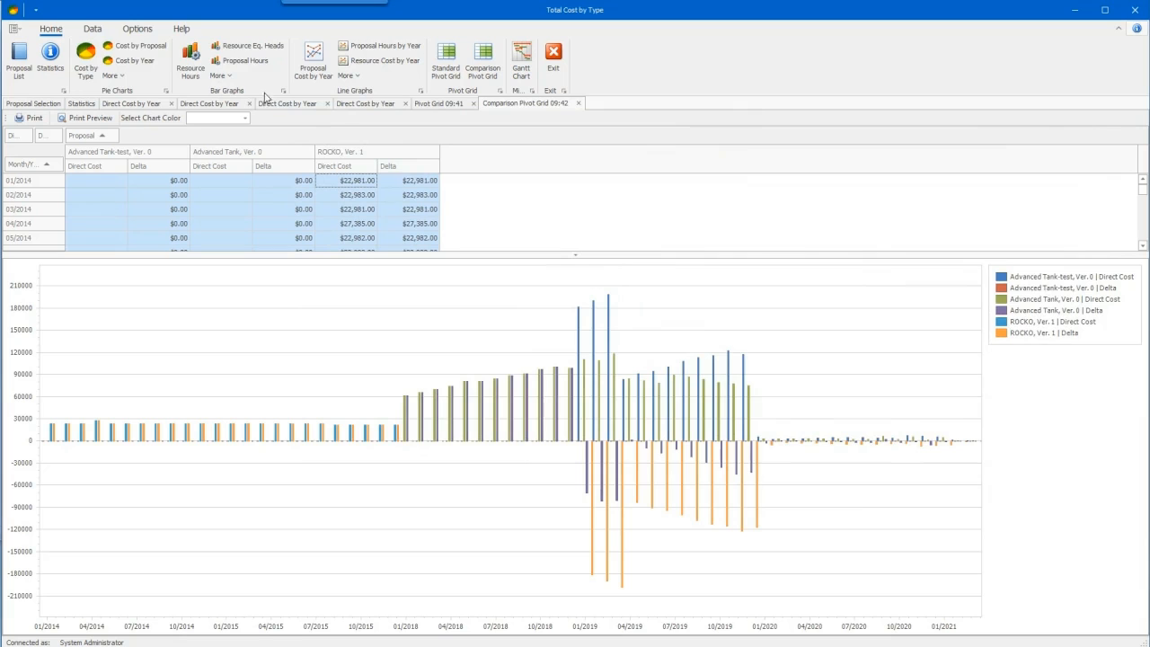
Start an advanced export of Excel type and set the export folder to the Desktop
left_click(93, 30)
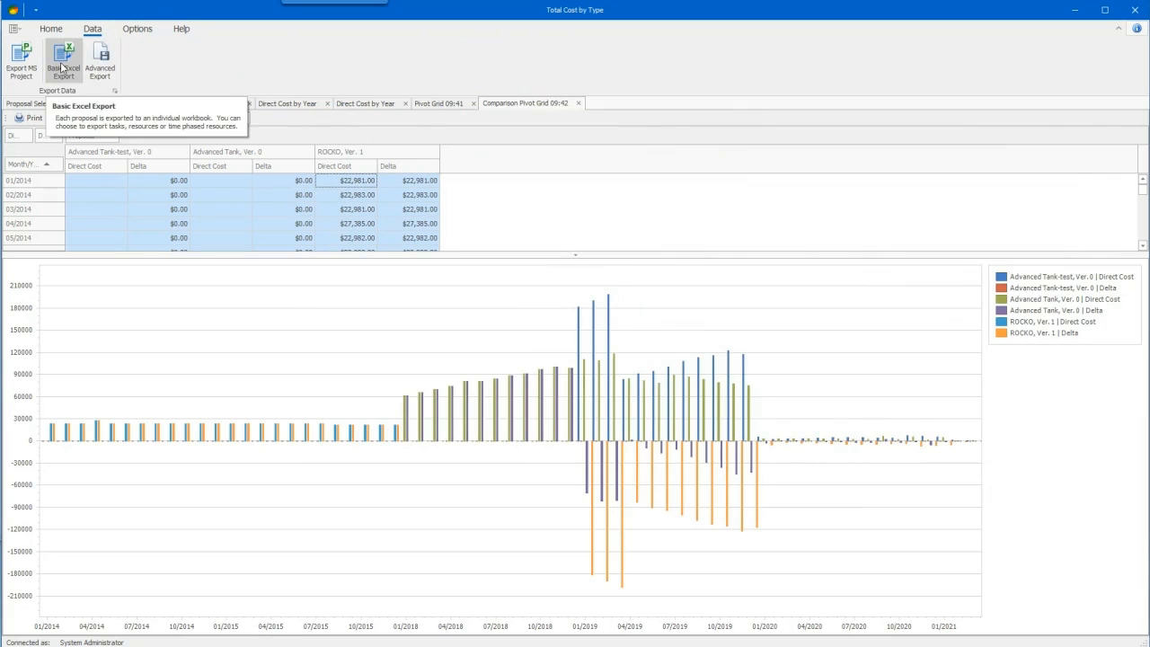
left_click(100, 63)
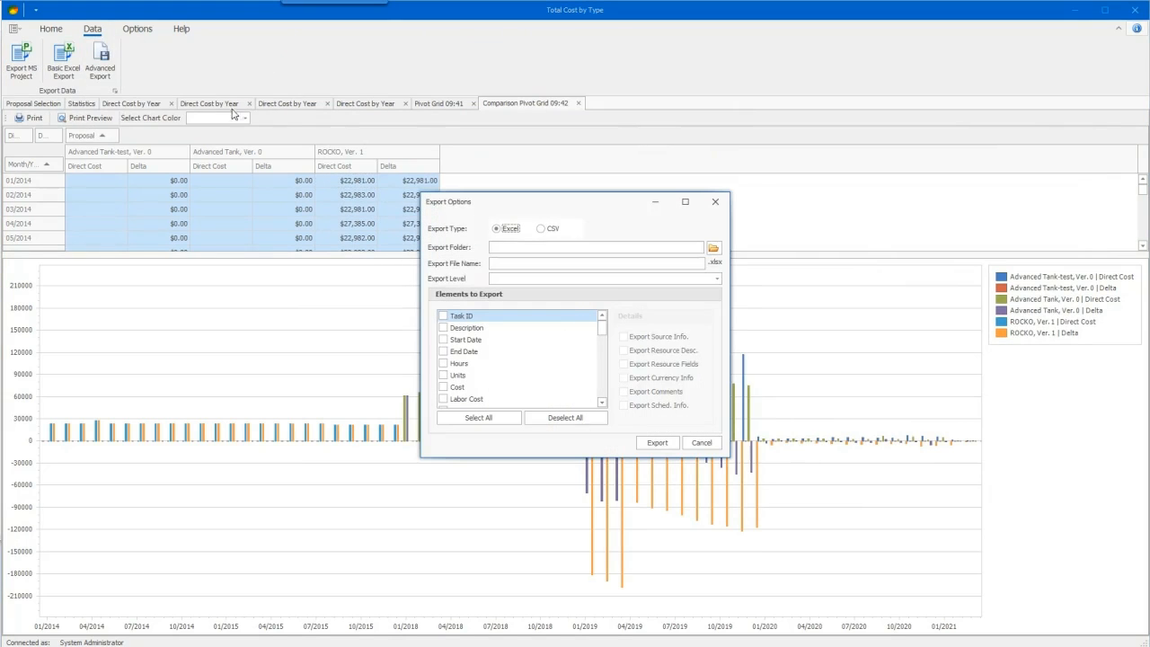
left_click_drag(511, 200, 530, 139)
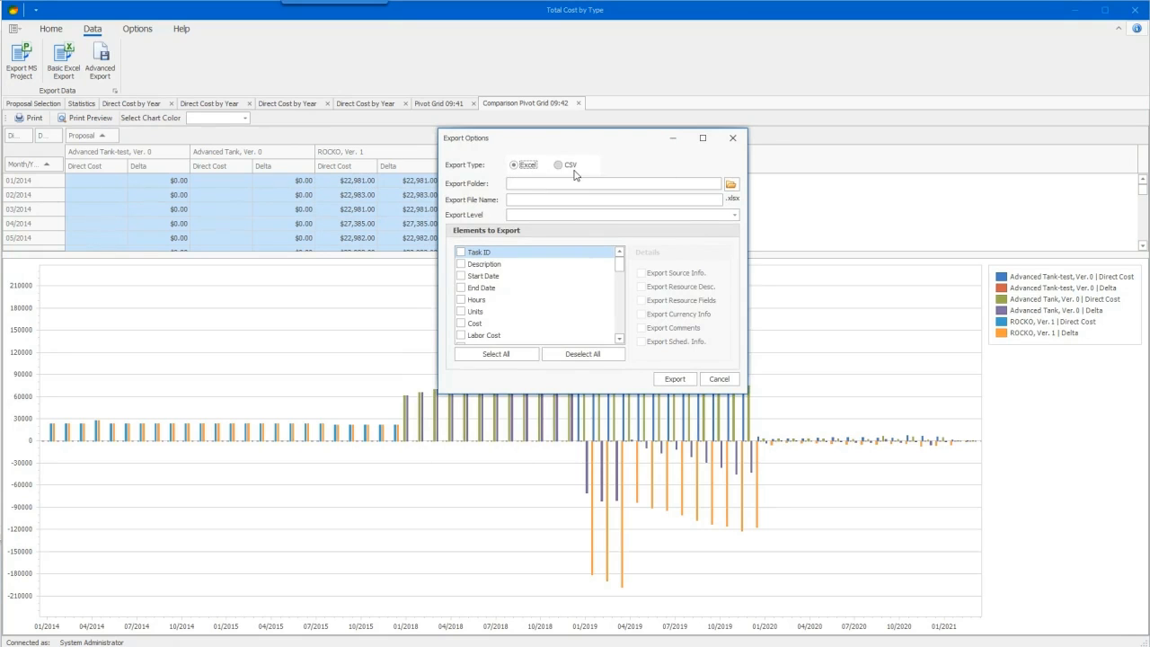
left_click(730, 185)
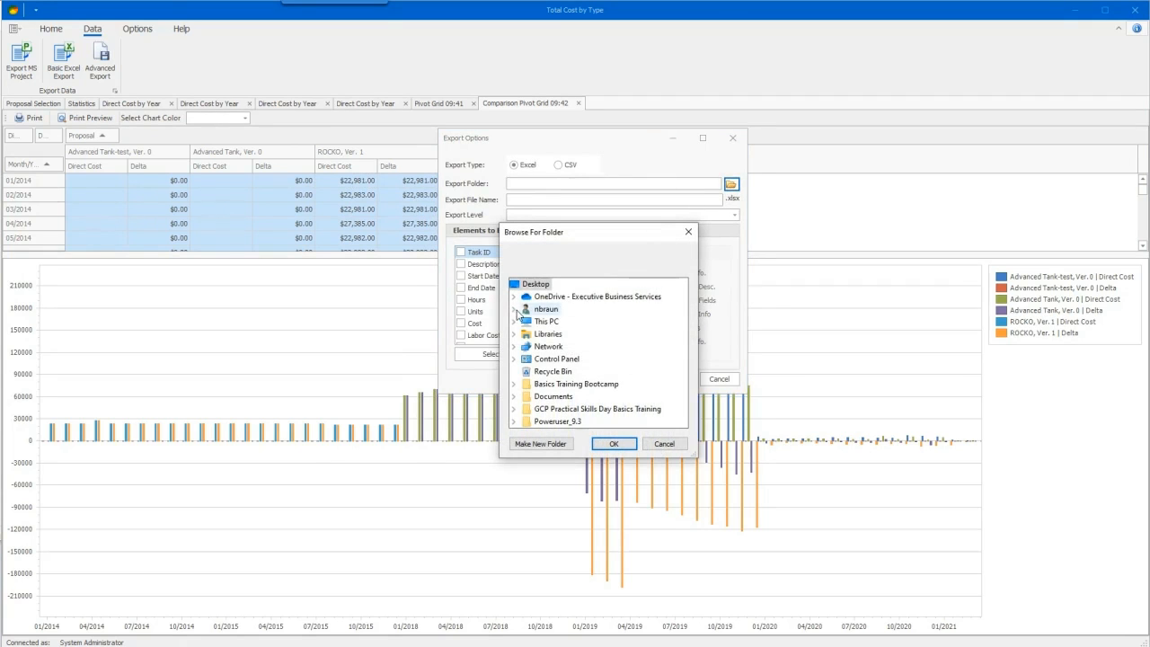
left_click(514, 321)
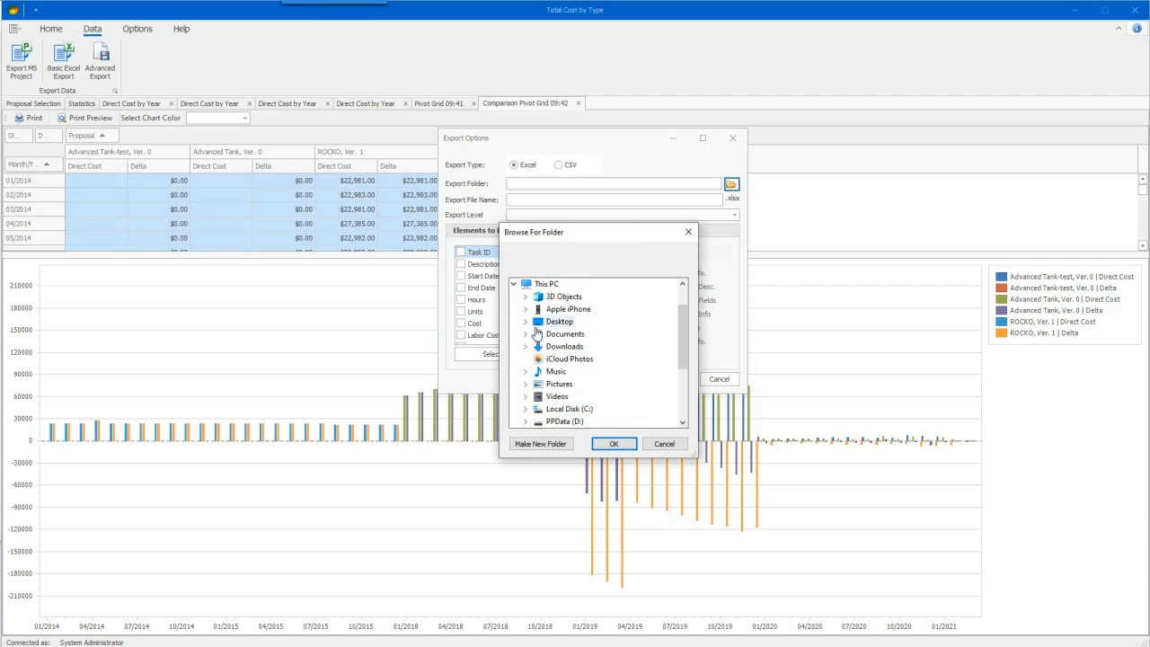
left_click(526, 322)
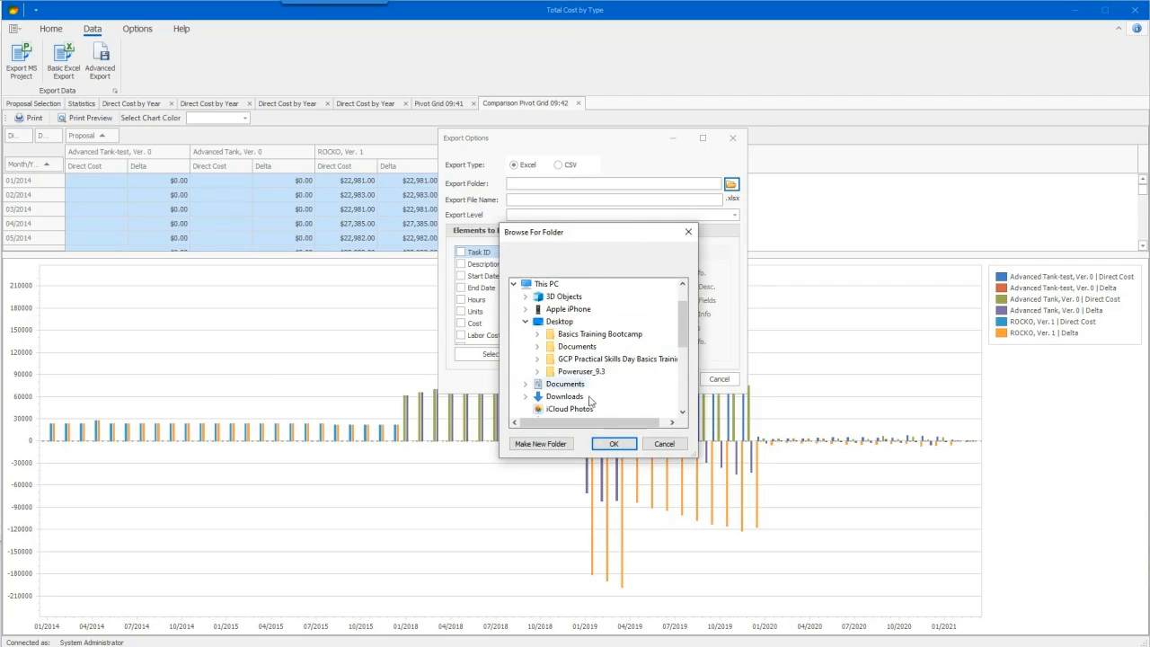
left_click(611, 446)
Set the export level to Task Level with Task ID, Description, Start Date and End Date as elements, and cancel the export
left_click(527, 199)
left_click(512, 216)
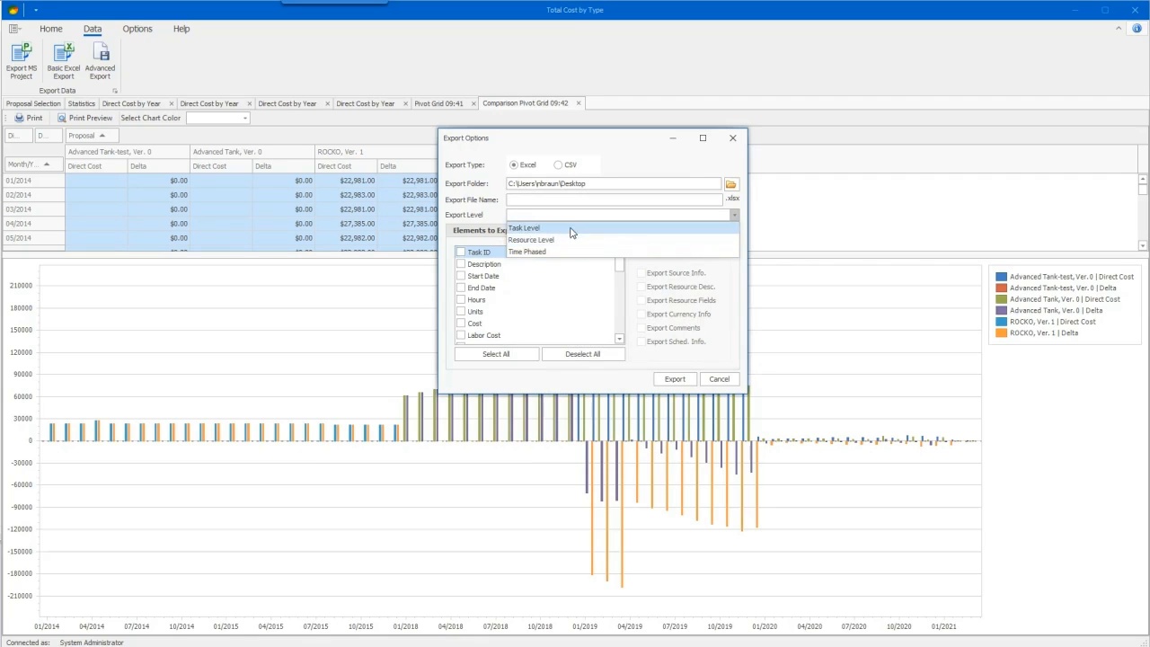
left_click(569, 229)
left_click(462, 254)
left_click(462, 265)
left_click(462, 277)
left_click(462, 289)
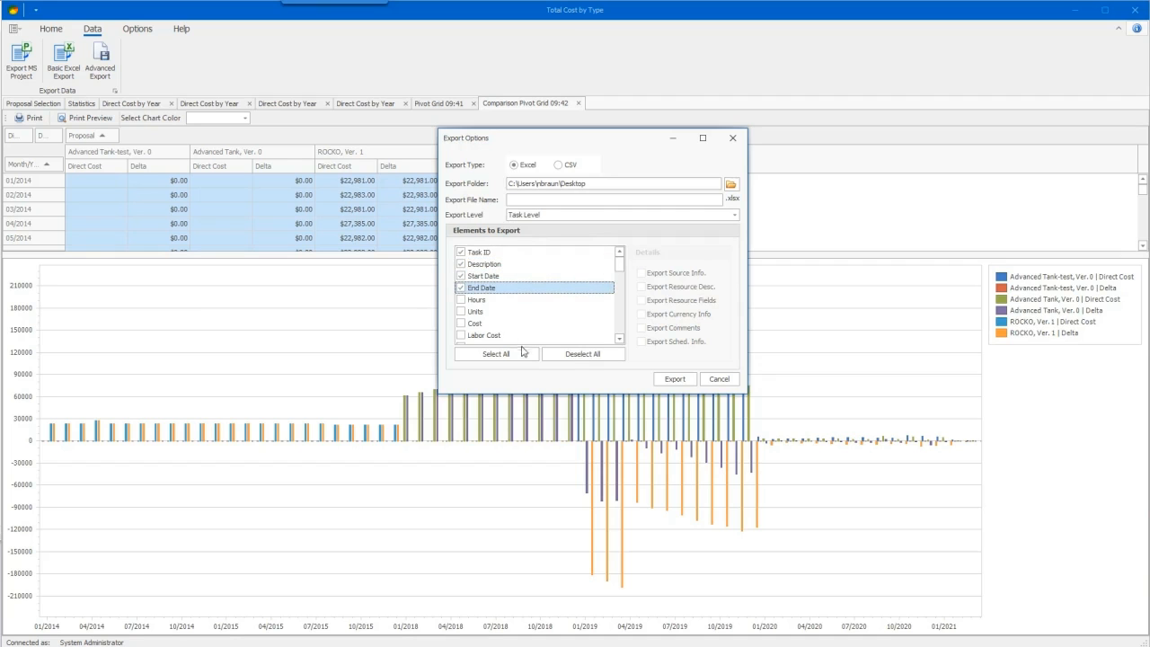
left_click(719, 379)
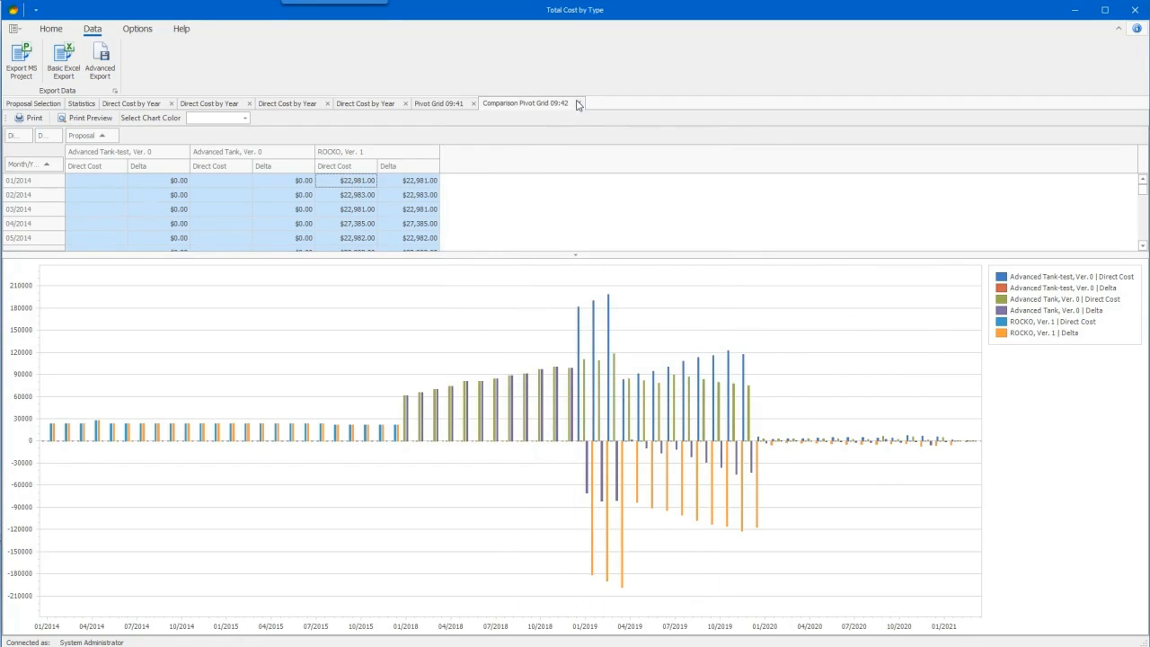
Review the standard pivot grid, the Direct Cost by Year graphs and the statistics view
left_click(447, 105)
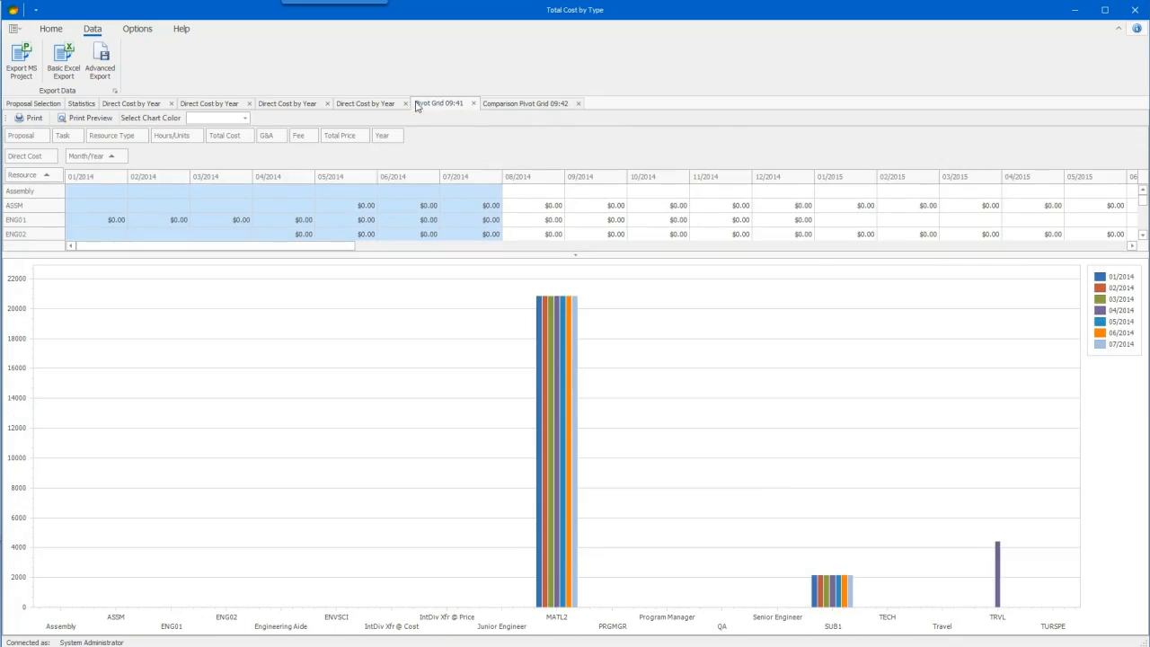
left_click(384, 107)
left_click(217, 110)
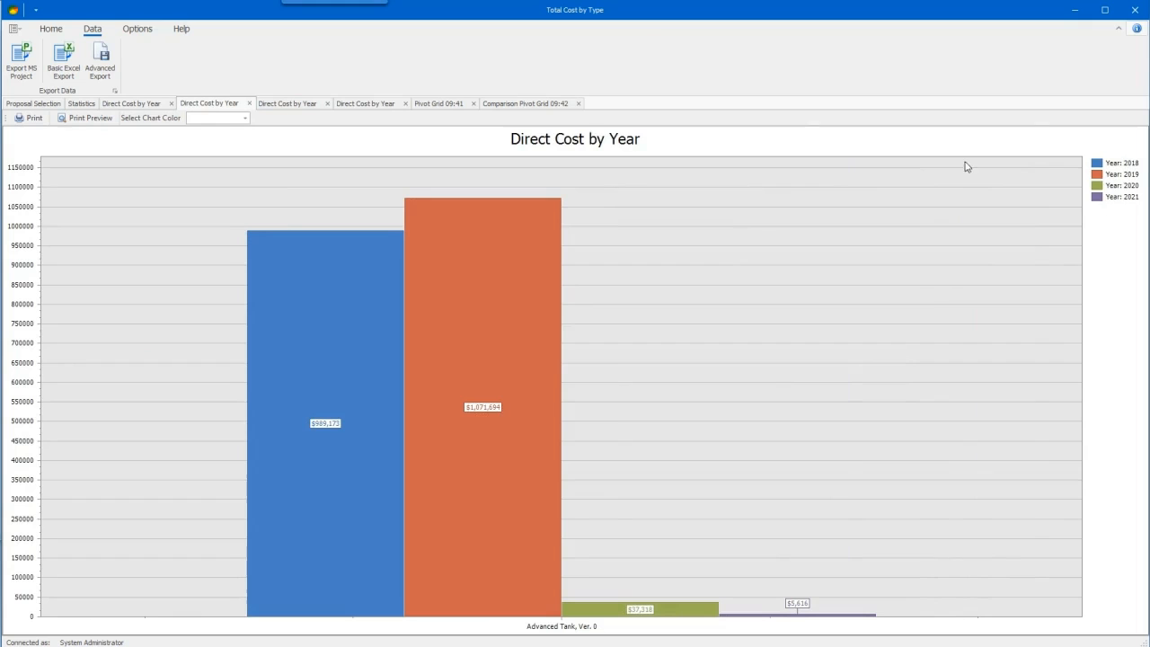
left_click(155, 109)
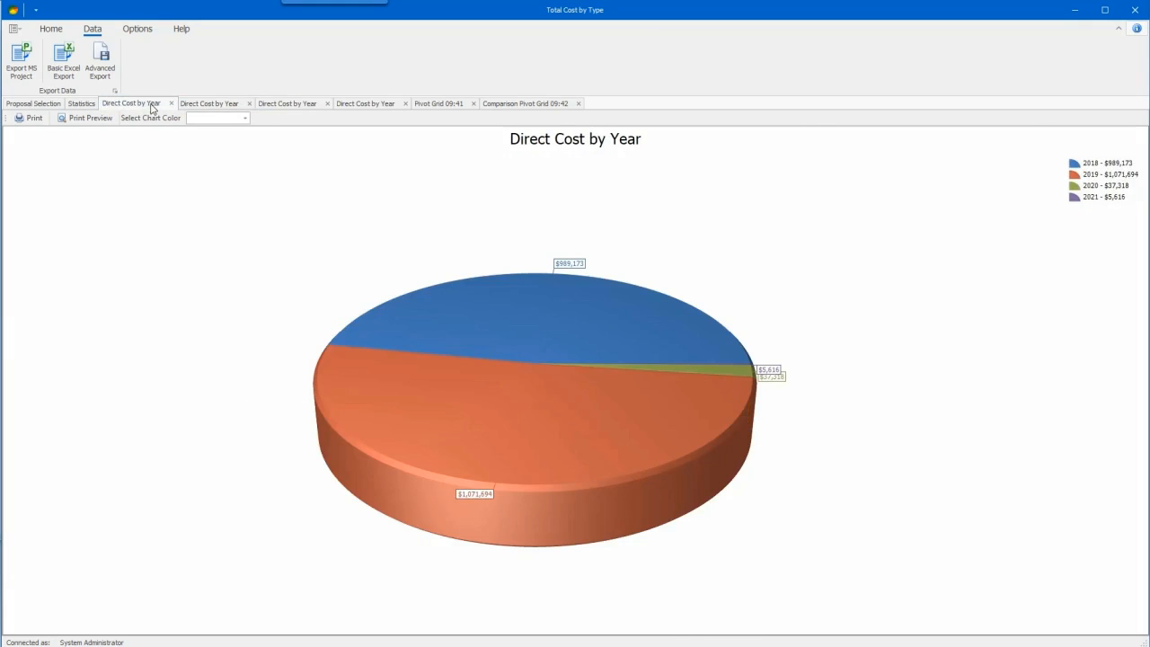
left_click(83, 104)
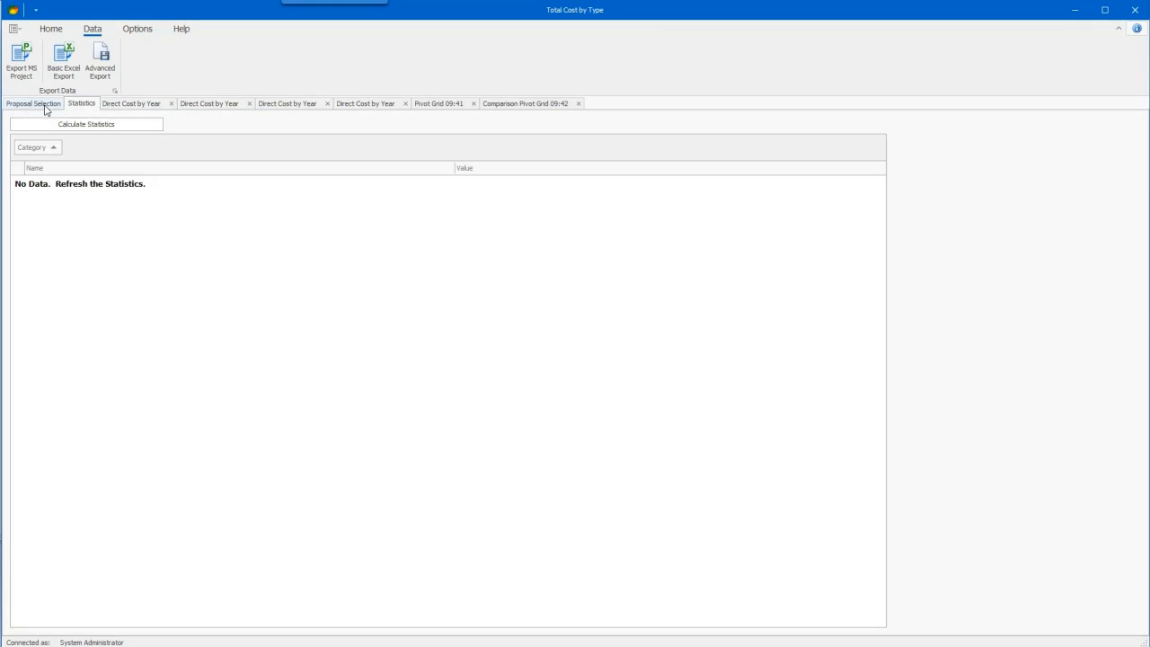
Add Report Development (Prime) version 0, Advanced Tank version test and Advanced Tank-test version 5 to the proposal selection
left_click(45, 105)
left_click(42, 190)
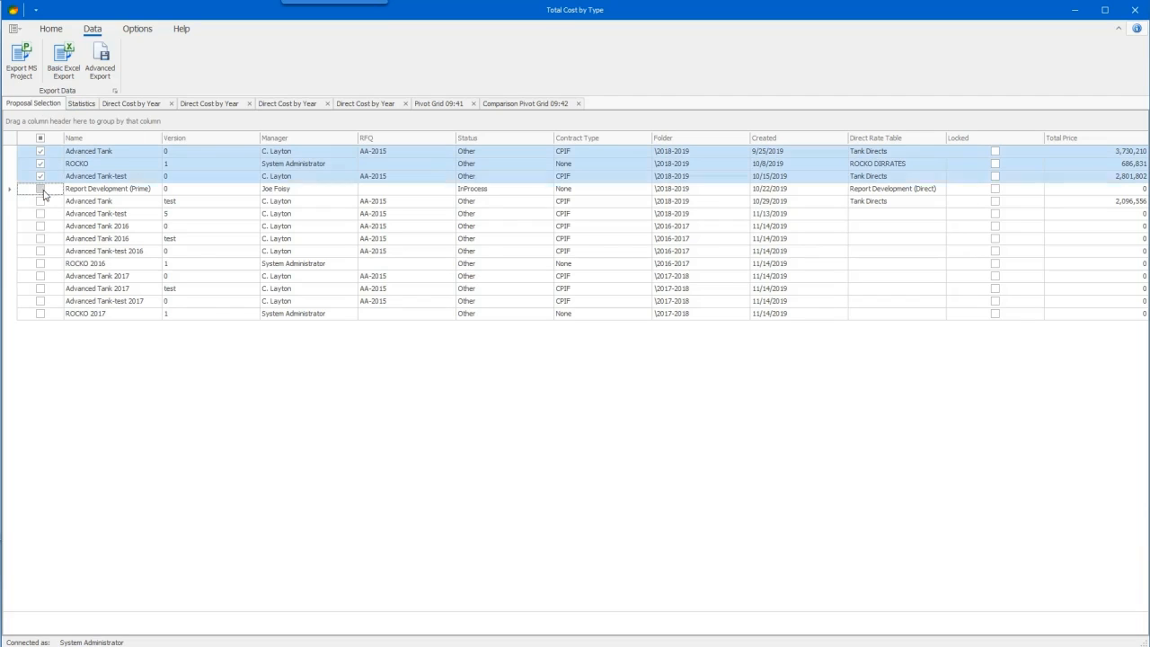
left_click(41, 188)
left_click(41, 201)
left_click(40, 214)
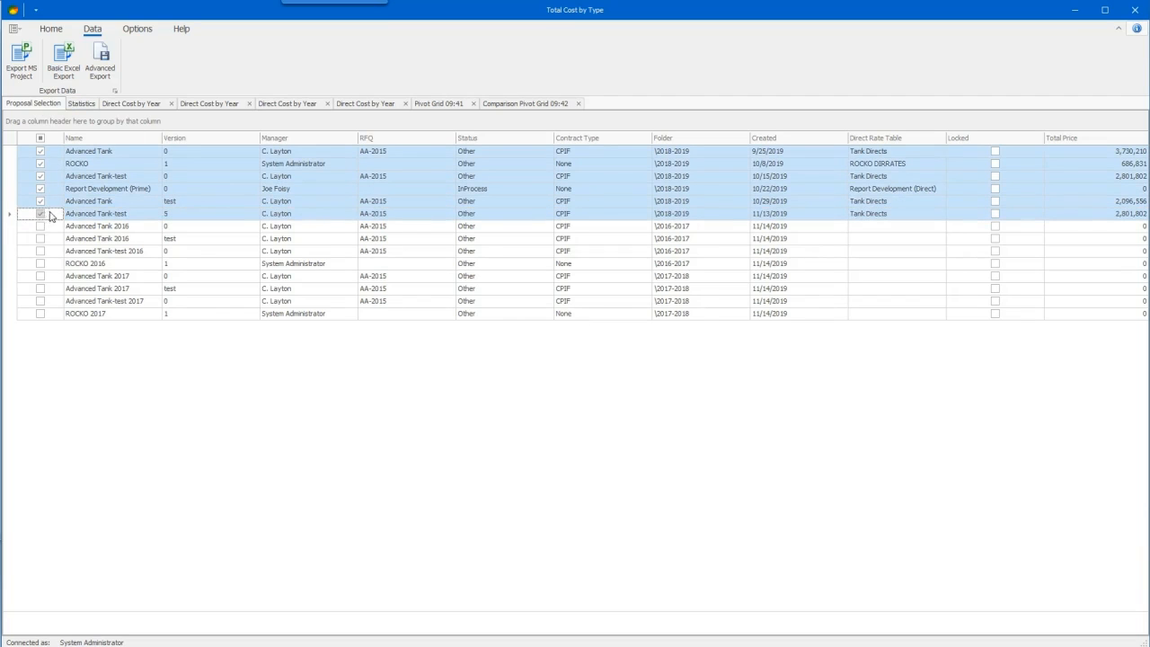